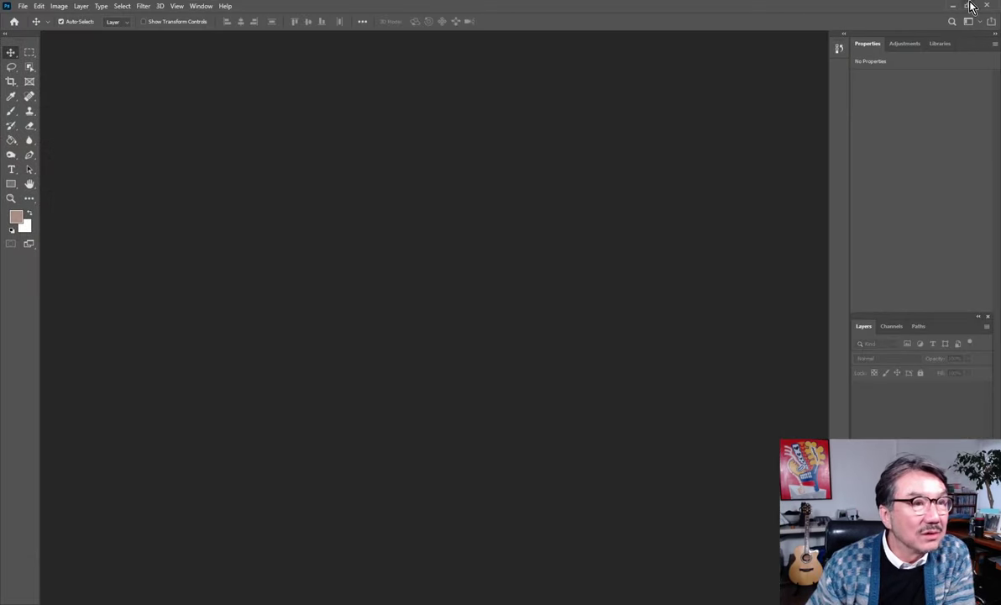
Drag DSC_5945-jpg from Explorer into Photoshop and maximize the Photoshop window
left_click(968, 6)
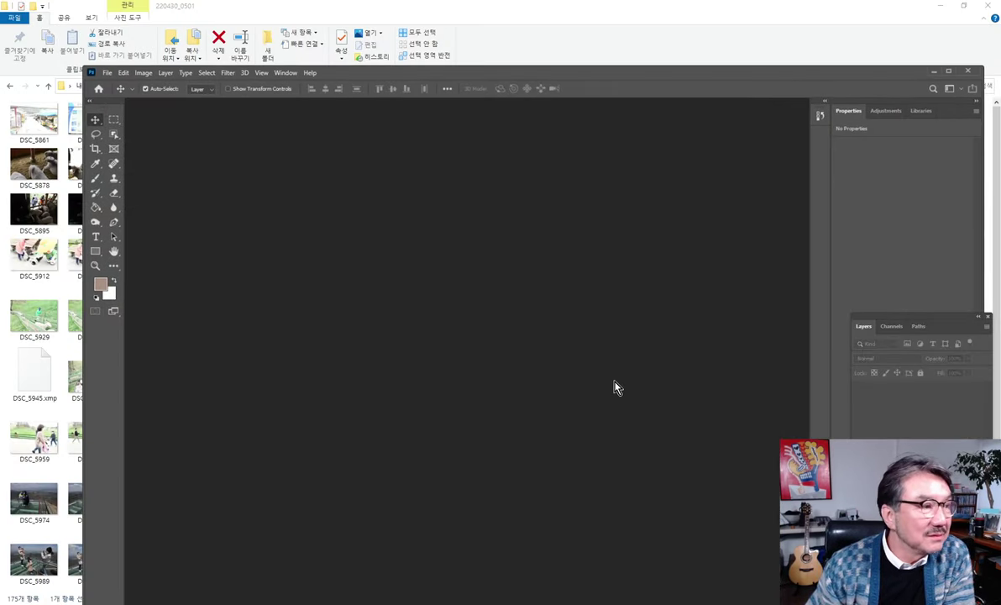
left_click_drag(539, 78, 835, 196)
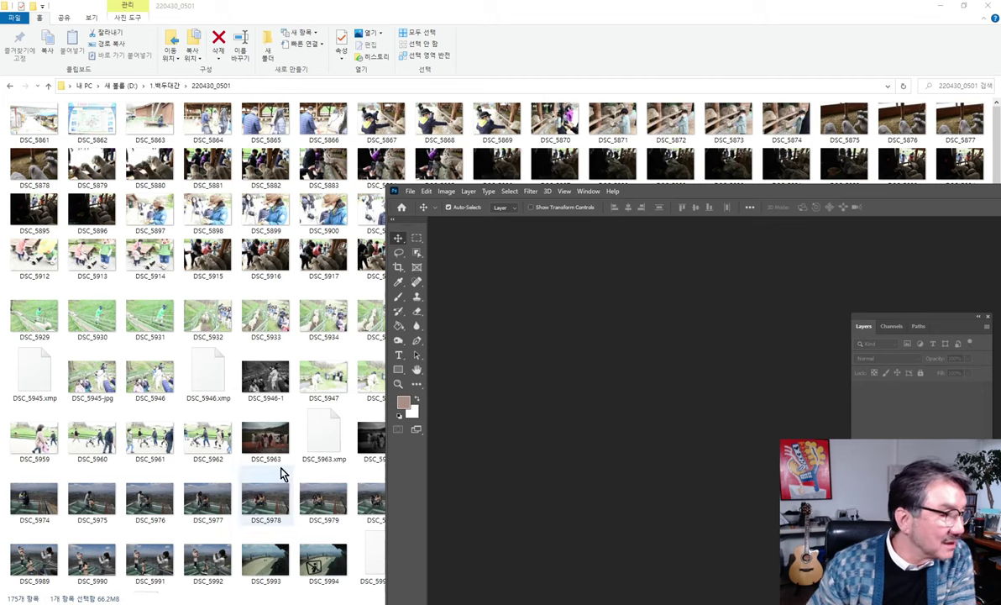
left_click_drag(114, 383, 643, 401)
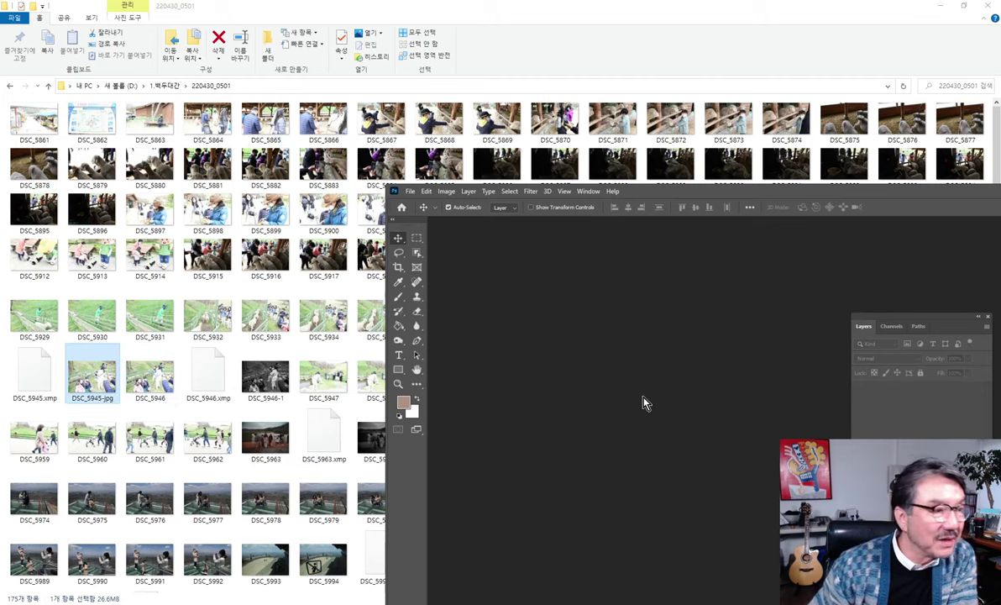
double_click(877, 191)
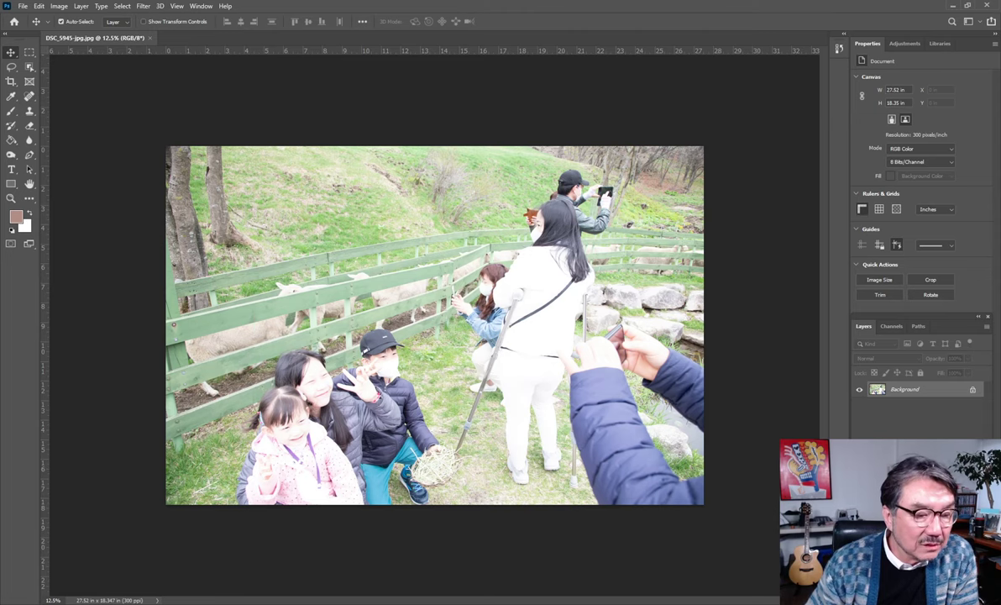
Add a Black & White adjustment layer with the Reds slider lowered
left_click(917, 591)
left_click(941, 506)
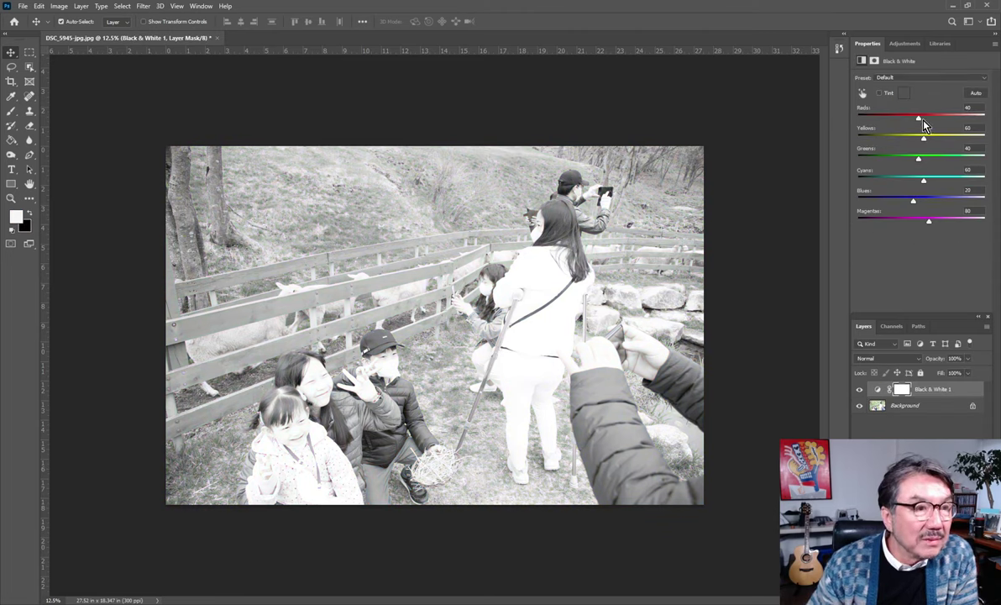
mouse_move(921, 118)
left_mouse_down()
mouse_move(894, 118)
mouse_move(918, 159)
mouse_move(895, 159)
mouse_move(899, 201)
left_mouse_up()
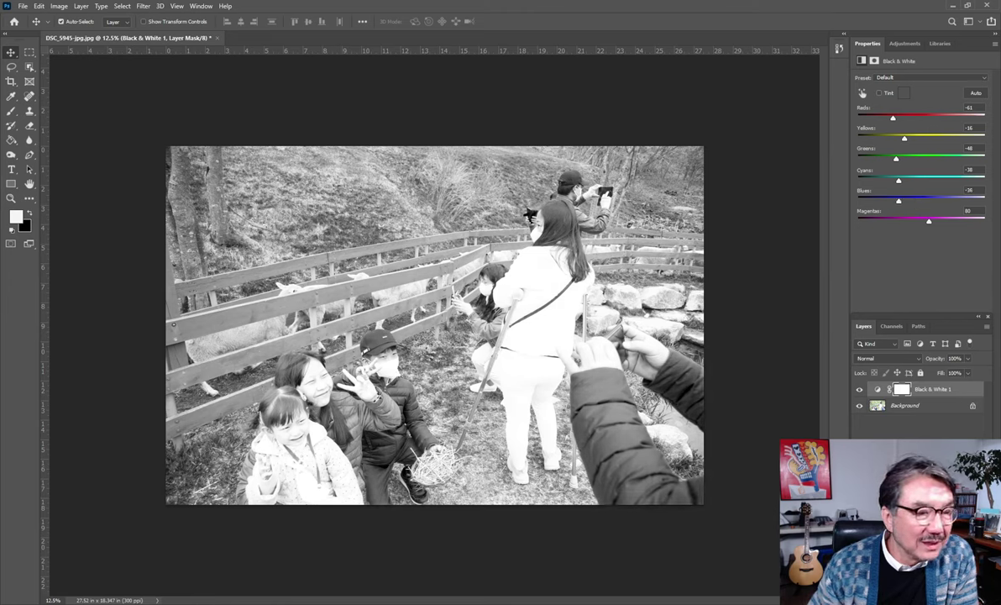
Add a Curves layer pulled down to input 162, output 86
left_click(918, 589)
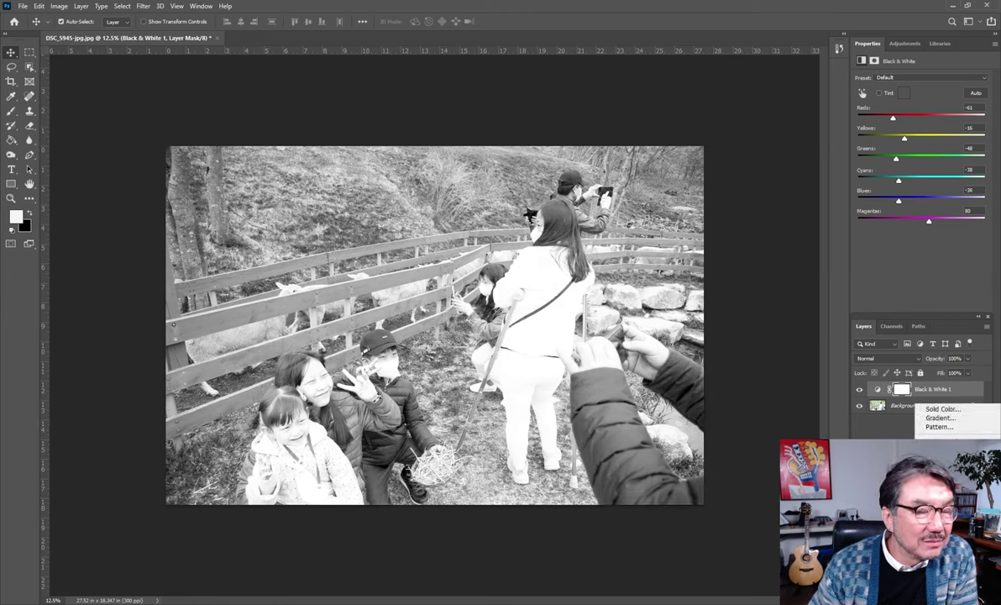
left_click(941, 456)
left_click_drag(937, 151, 945, 174)
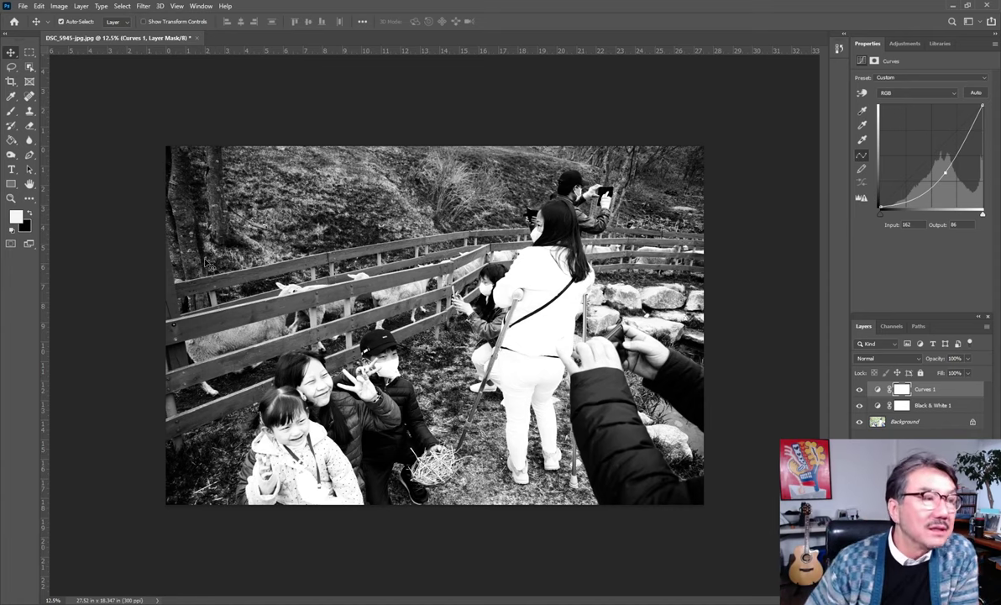
Close the DSC_5945 document and drag DSC_5946.NEF from Explorer into Camera Raw
left_click(196, 37)
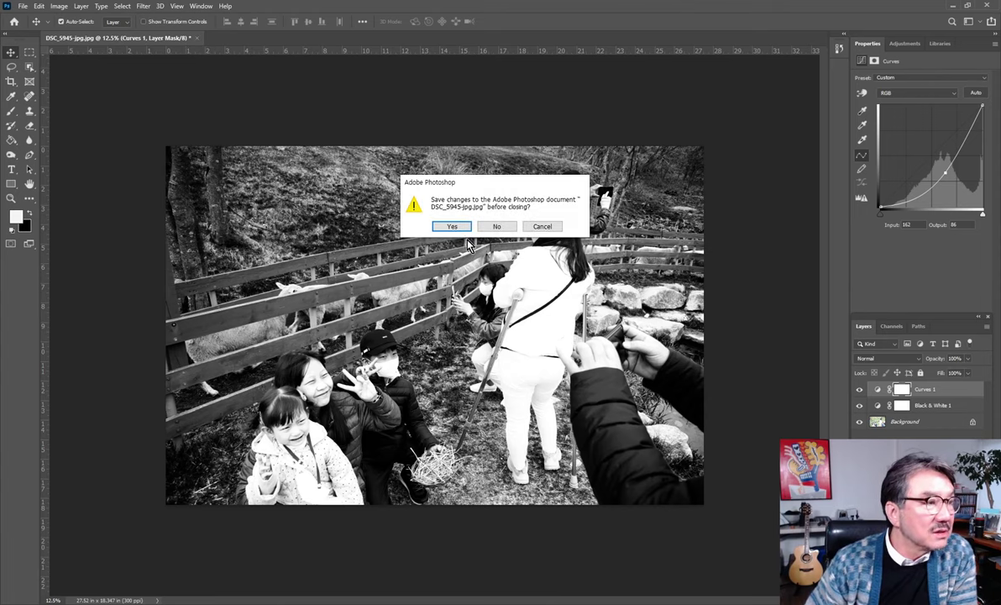
left_click(504, 229)
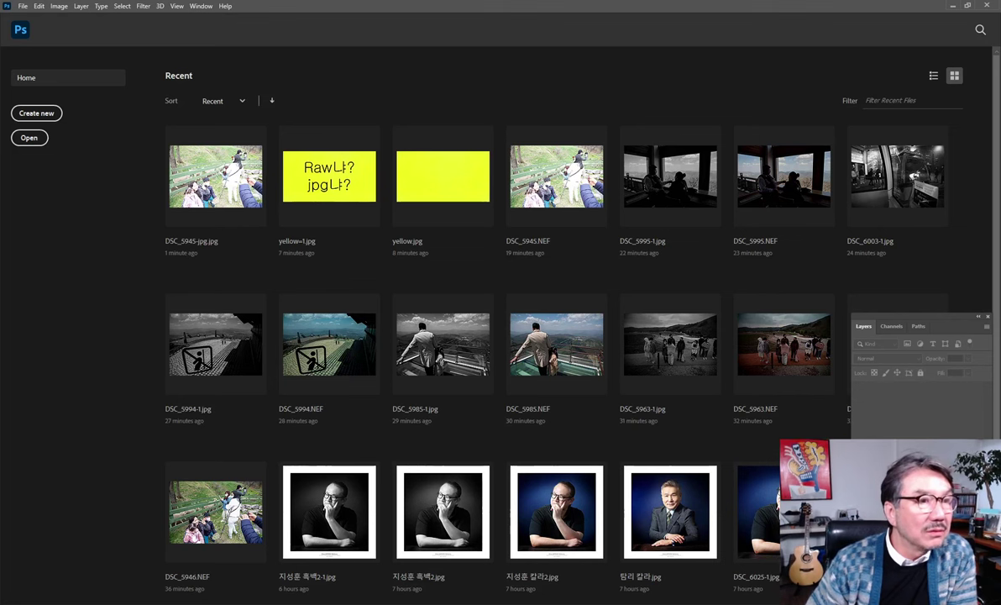
left_click(968, 7)
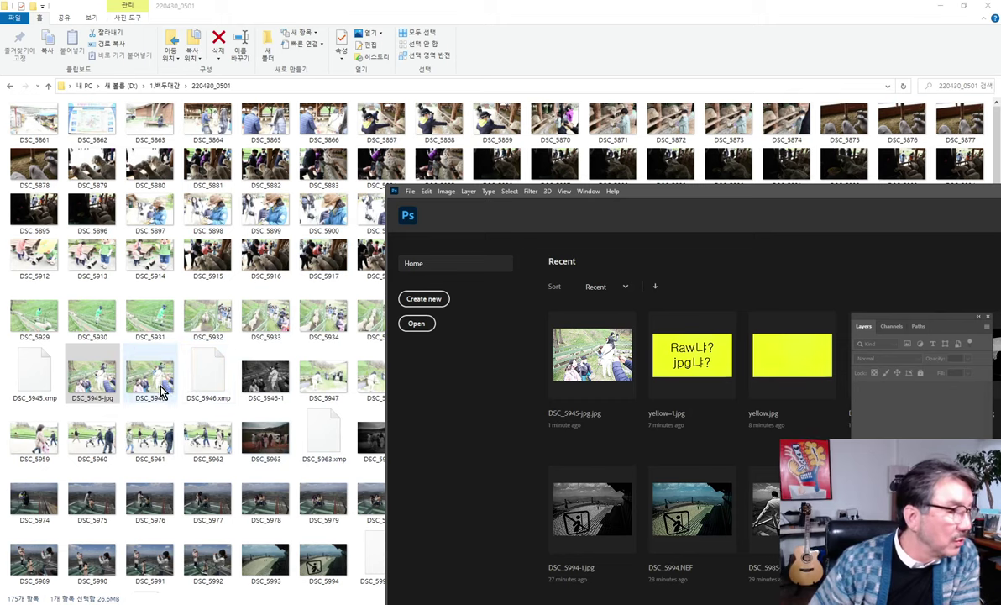
left_click(420, 225)
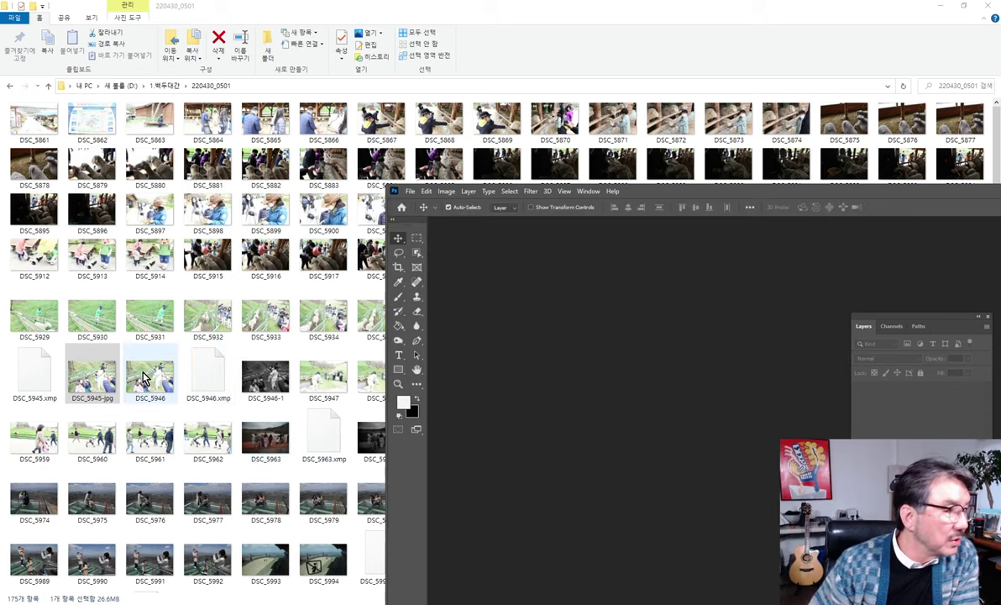
left_click_drag(135, 348, 600, 403)
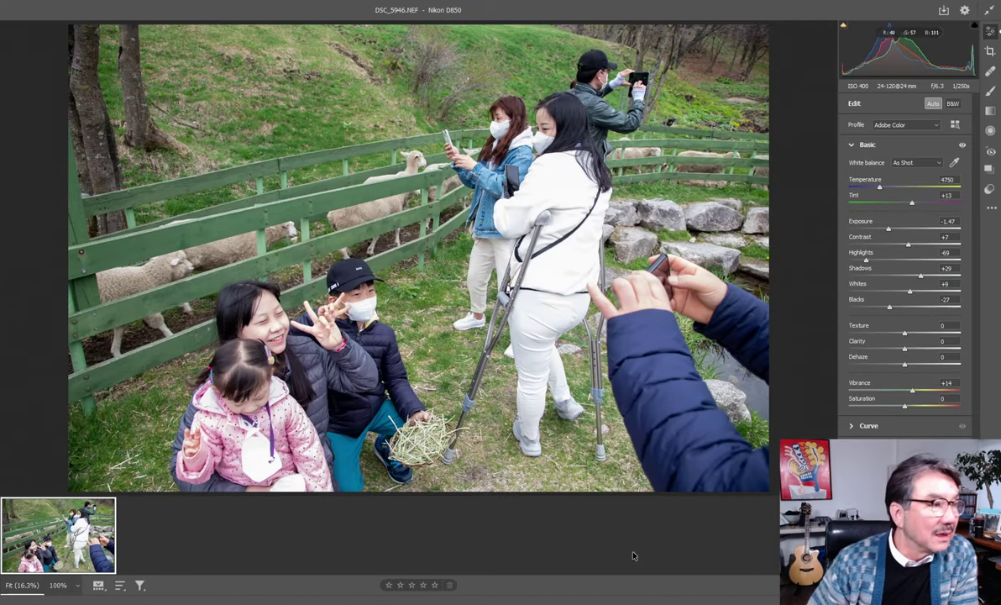
Compare Auto tone on and off, leaving Exposure -1.47, Highlights -69, Shadows +29 applied
left_click(935, 104)
left_click(934, 104)
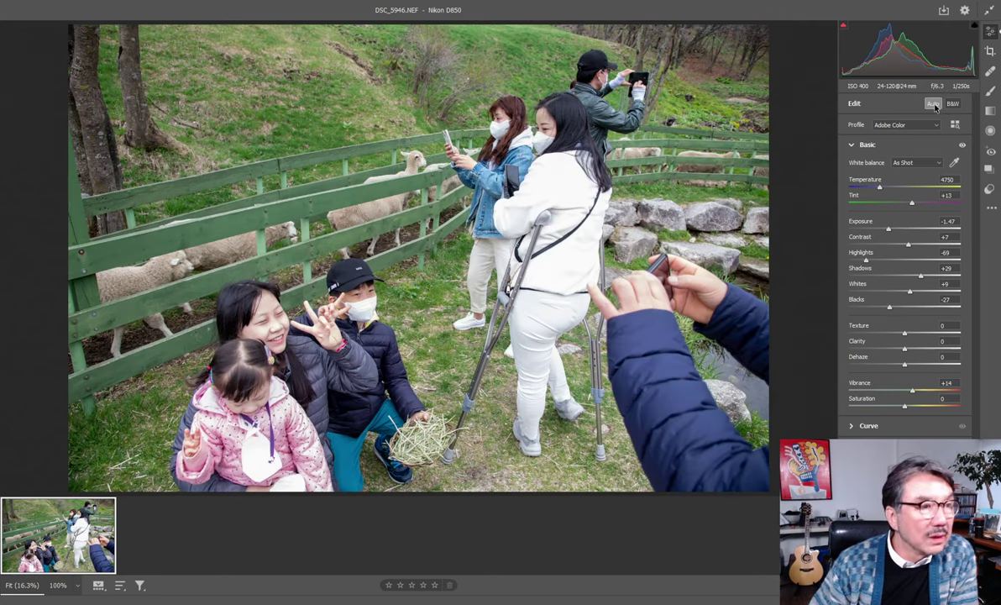
left_click(933, 104)
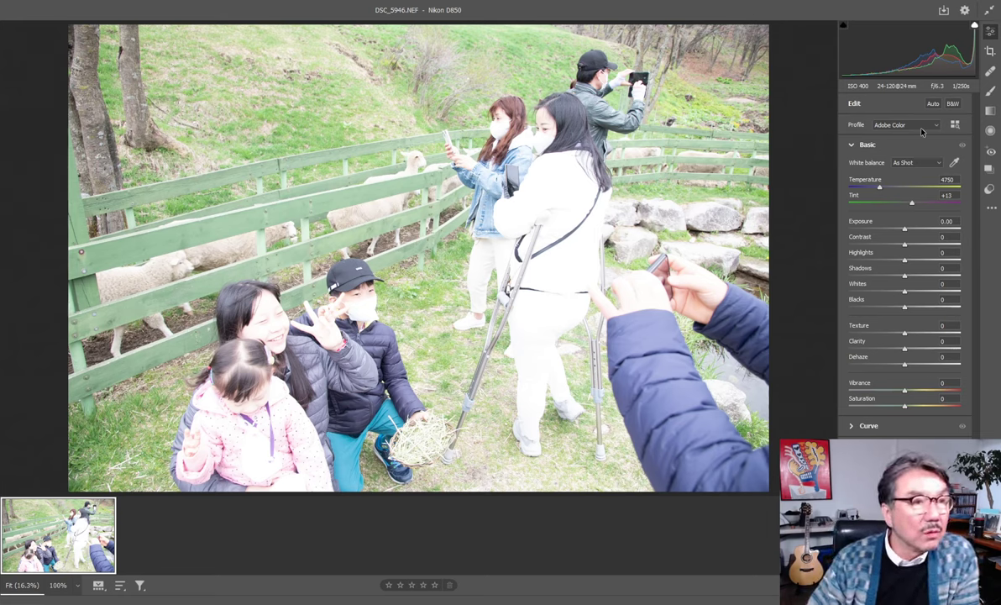
left_click(932, 103)
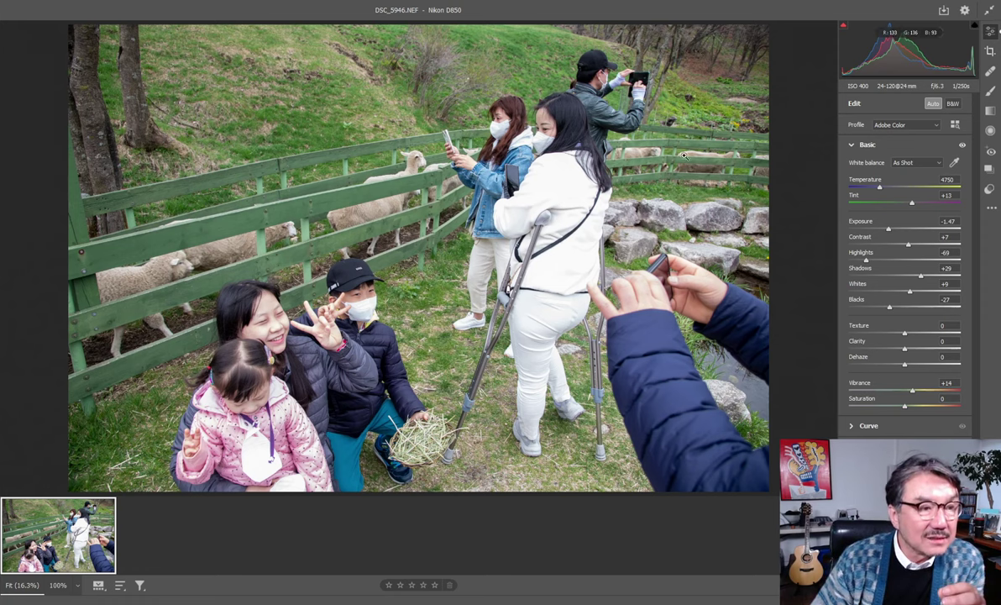
left_click(934, 106)
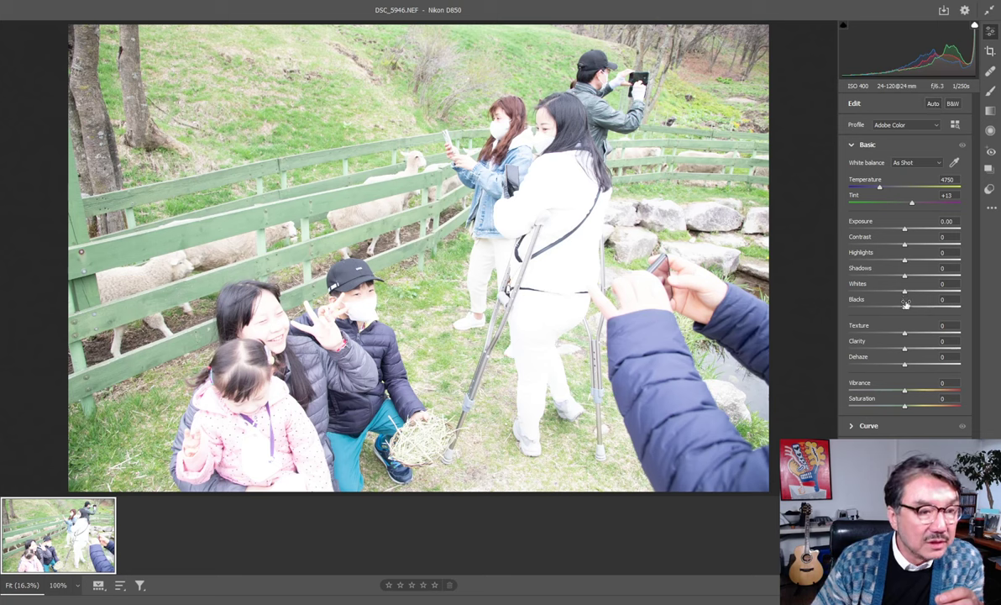
left_click(935, 105)
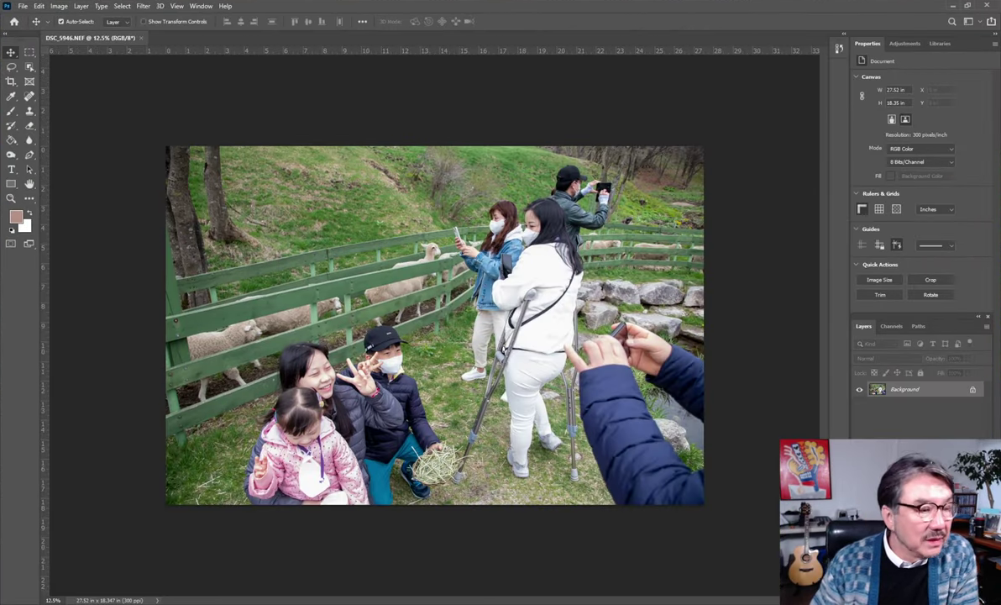
Add a Black & White layer with darker Reds, Yellows 36, Greens 25, Magentas 80
left_click(917, 594)
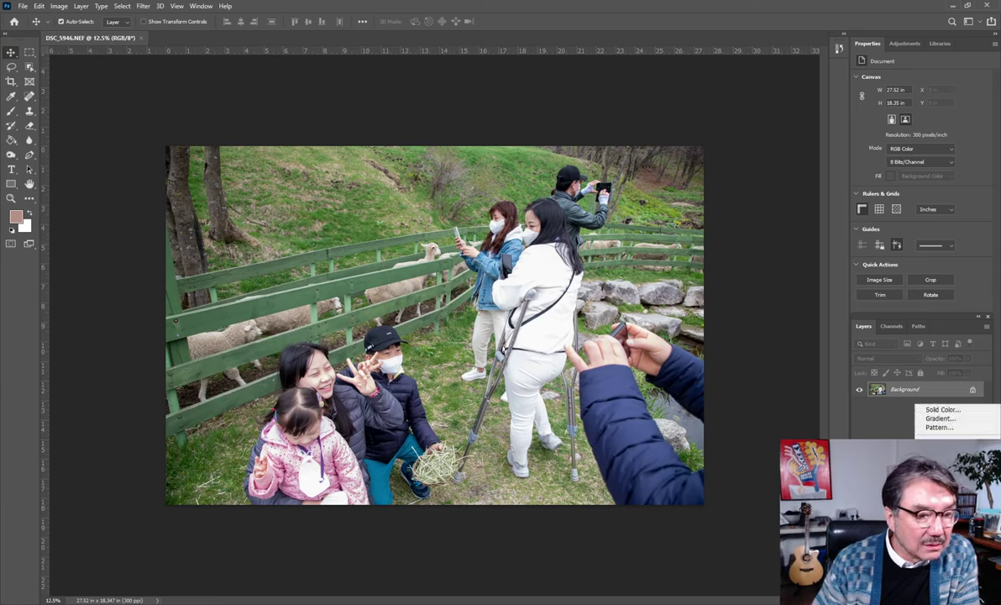
left_click(941, 517)
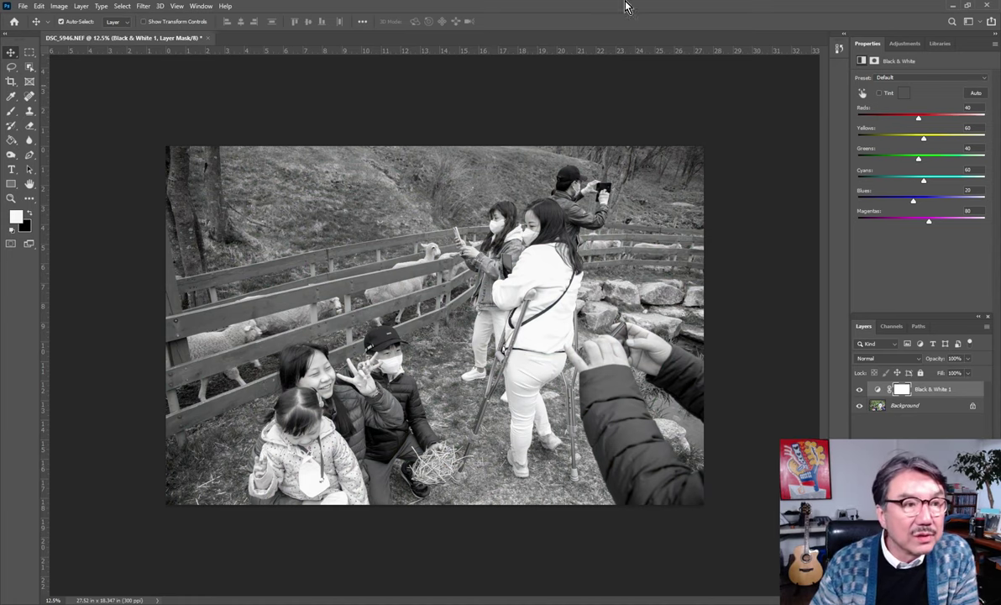
mouse_move(918, 117)
left_mouse_down()
mouse_move(916, 181)
mouse_move(903, 200)
mouse_move(928, 202)
mouse_move(902, 202)
mouse_move(940, 196)
mouse_move(914, 200)
left_mouse_up()
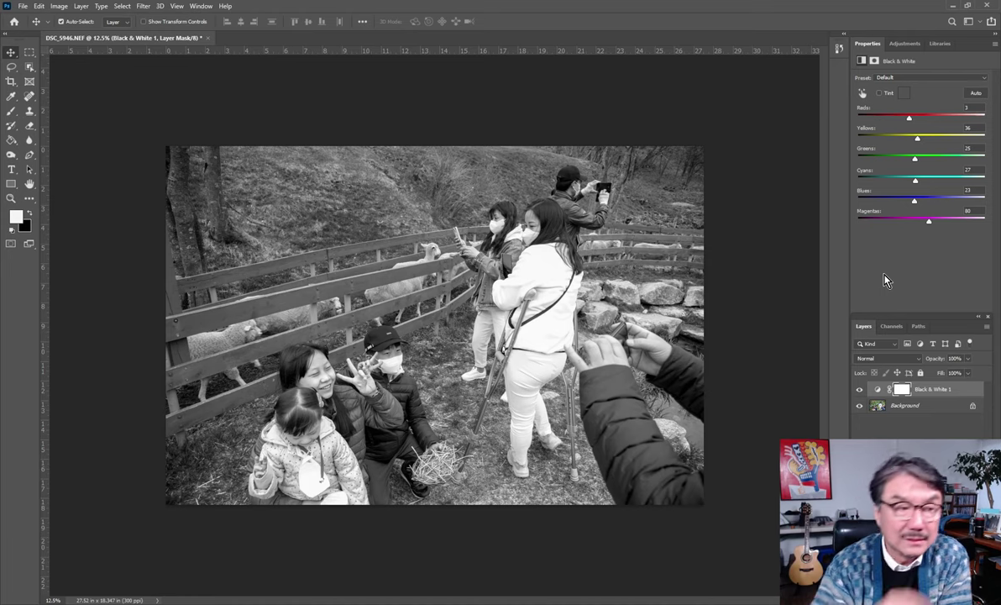
Add a Curves layer darkened by dragging a sampled tone on the photo
left_click(922, 445)
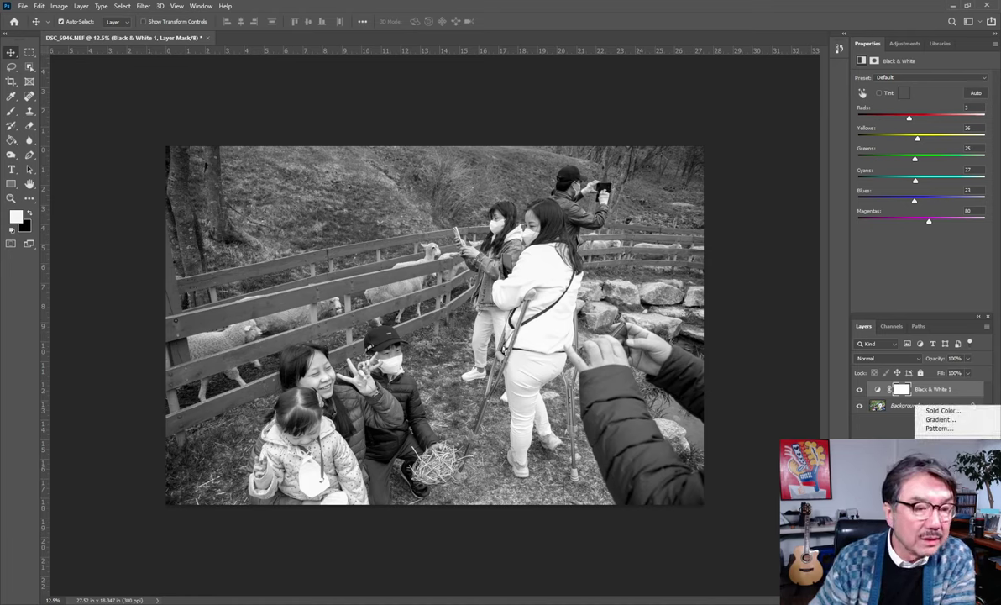
left_click(941, 474)
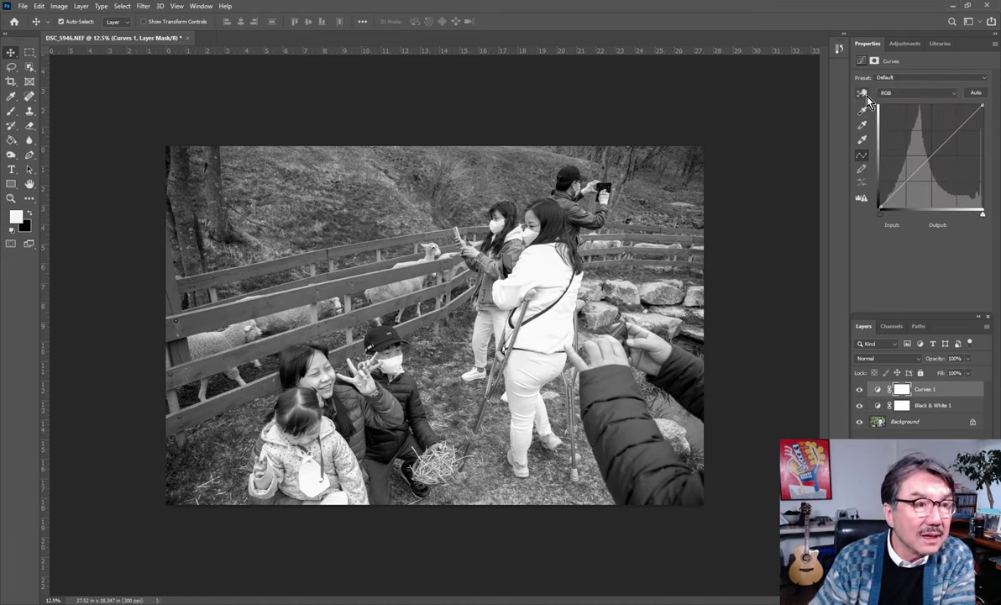
left_click(861, 92)
left_click(527, 342)
left_click_drag(554, 267, 556, 283)
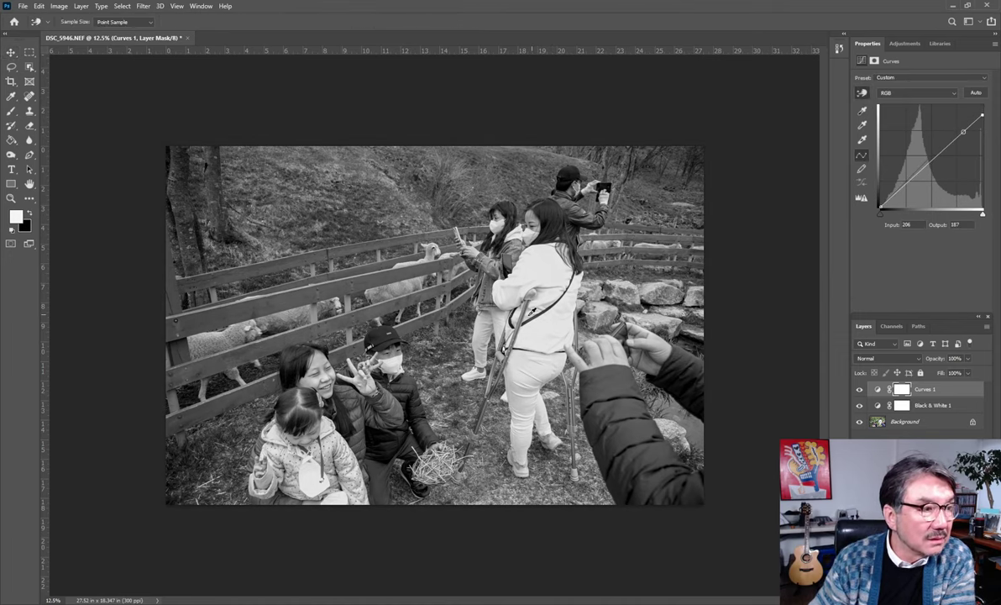
scroll(739, 368, "down", 2)
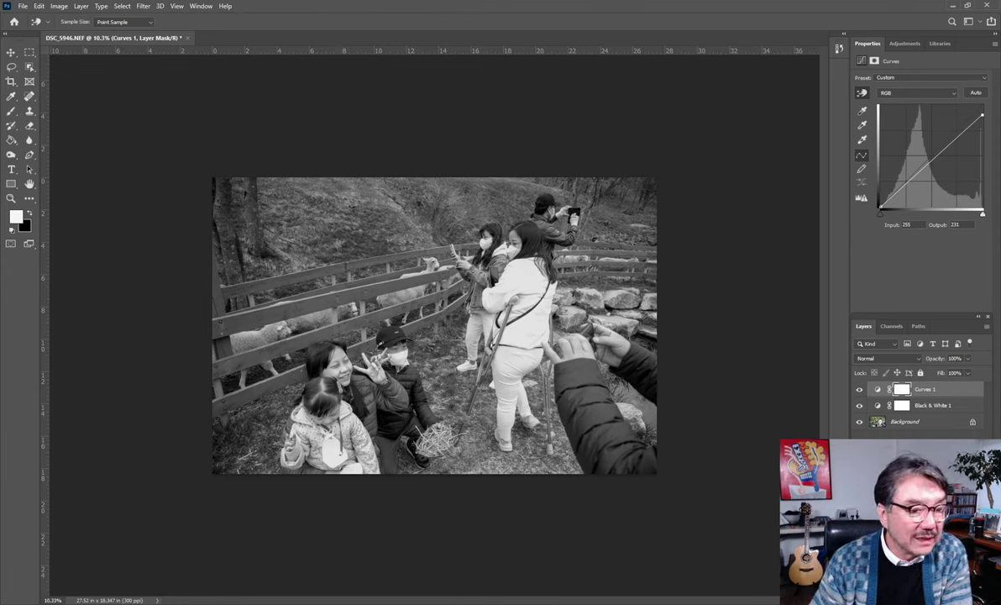
Add Curves 2 at input 111, output 69, and fill its mask black
left_click(922, 590)
left_click(939, 455)
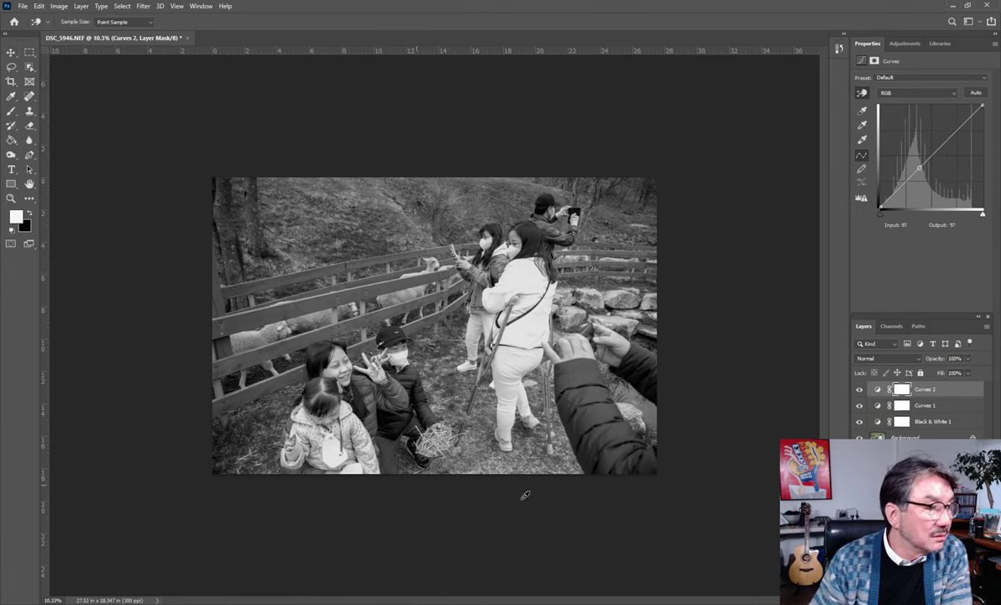
left_click_drag(450, 424, 462, 449)
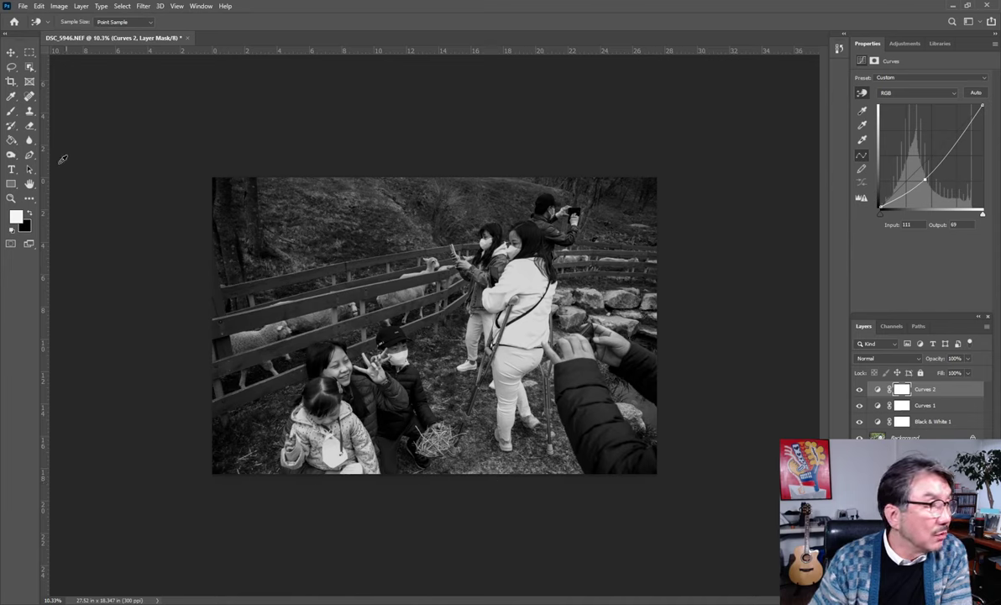
left_click(11, 140)
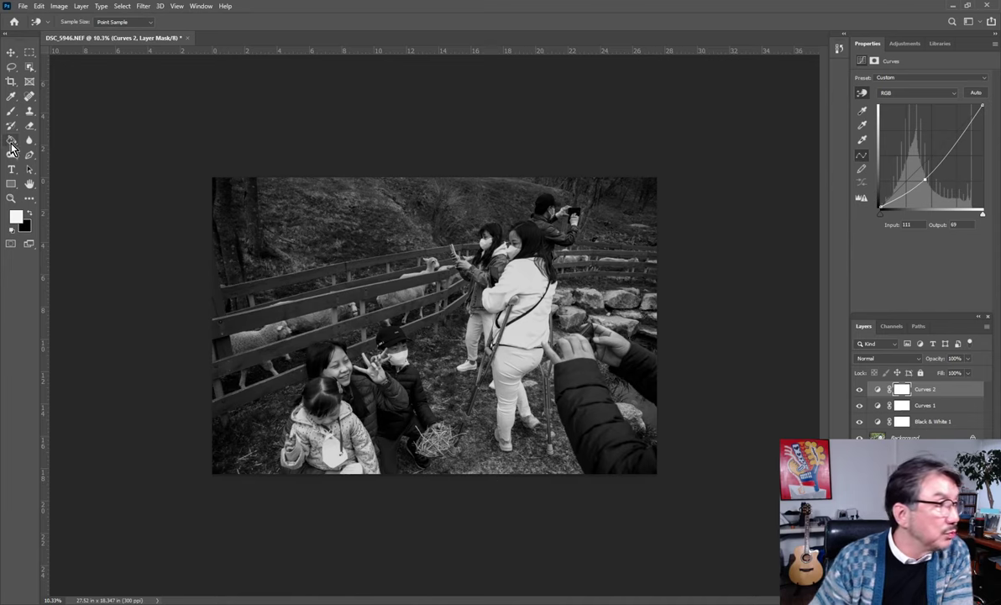
left_click(28, 212)
left_click(399, 214)
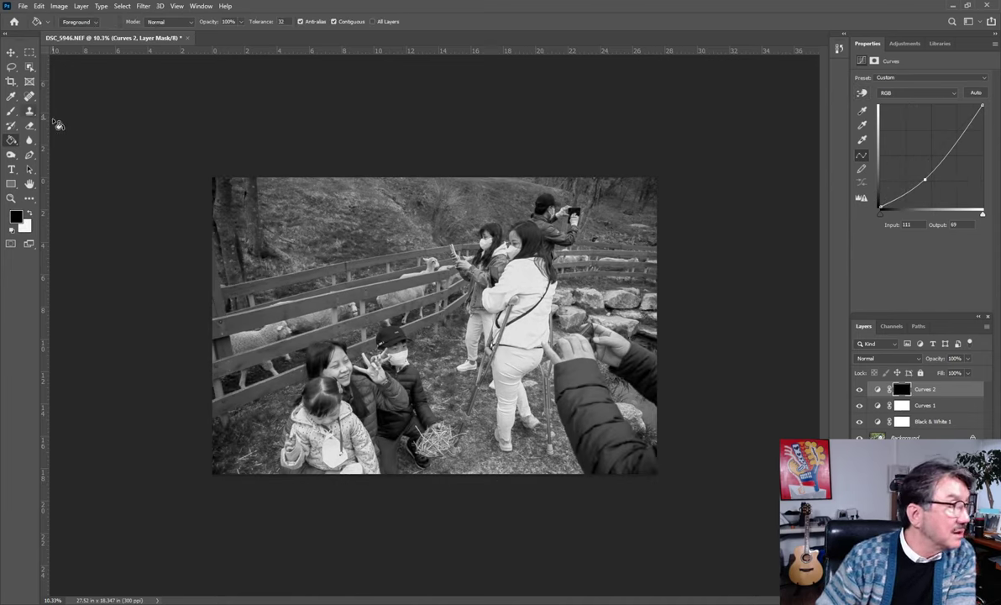
Paint white into the Curves 2 mask with a large soft brush around the family
left_click(10, 113)
left_click(28, 213)
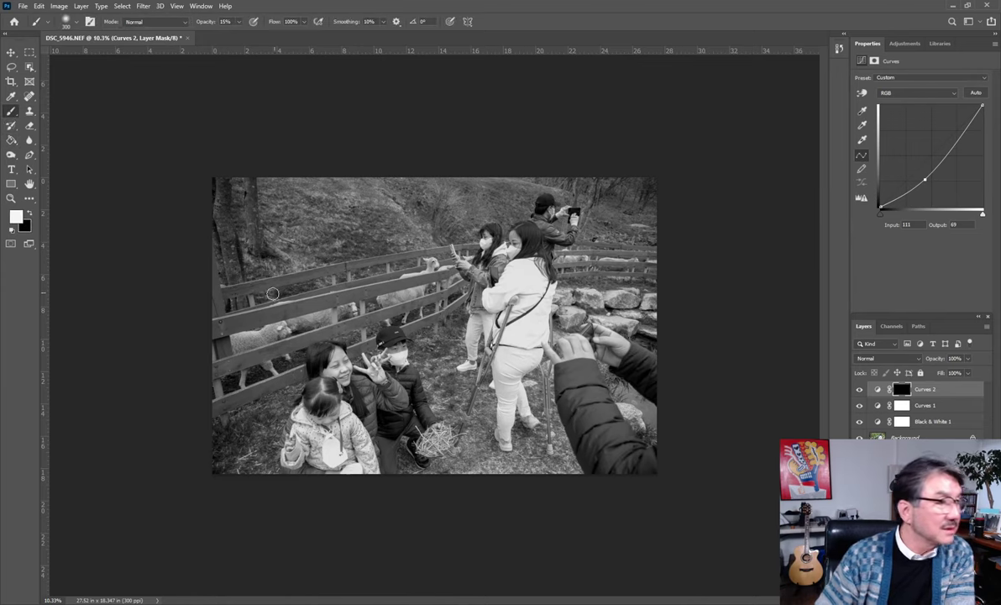
key("bracketright")
key("bracketright")
key("bracketright")
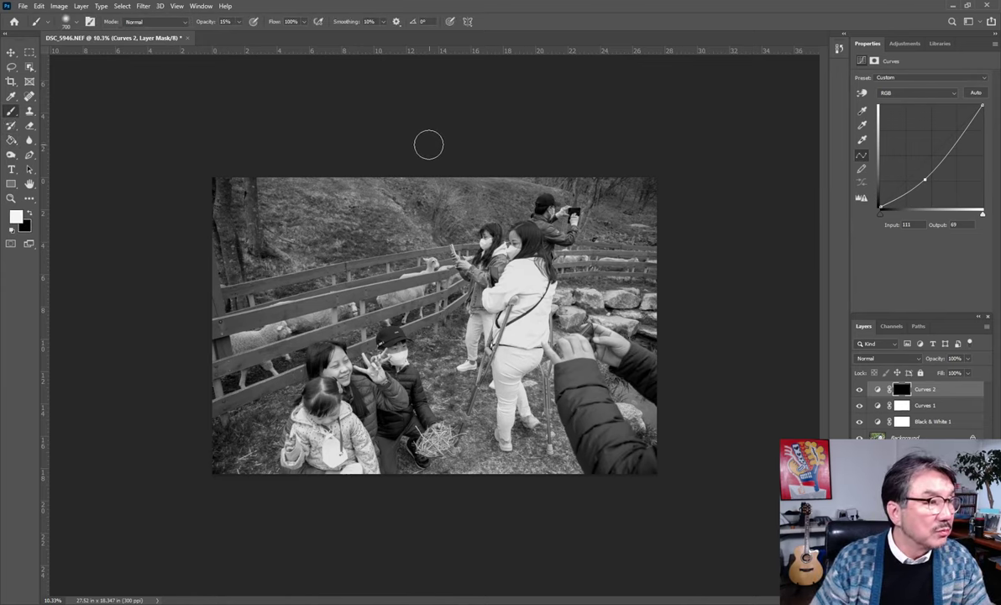
key("bracketright")
key("bracketright")
key("bracketright")
key("bracketright")
key("bracketright")
key("bracketright")
key("bracketright")
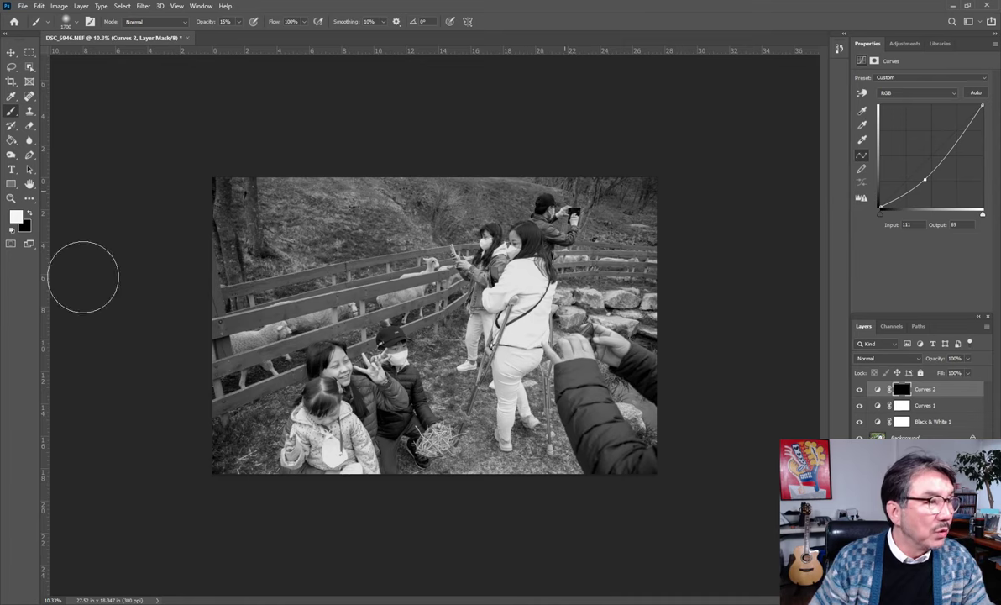
mouse_move(454, 457)
left_mouse_down()
mouse_move(480, 442)
mouse_move(643, 225)
left_mouse_up()
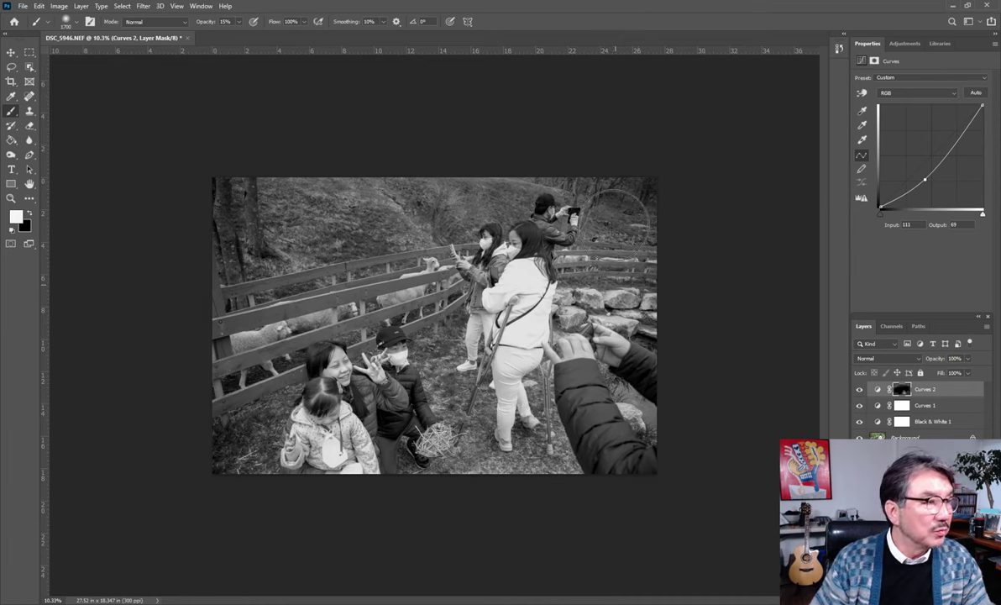
left_click_drag(220, 312, 306, 487)
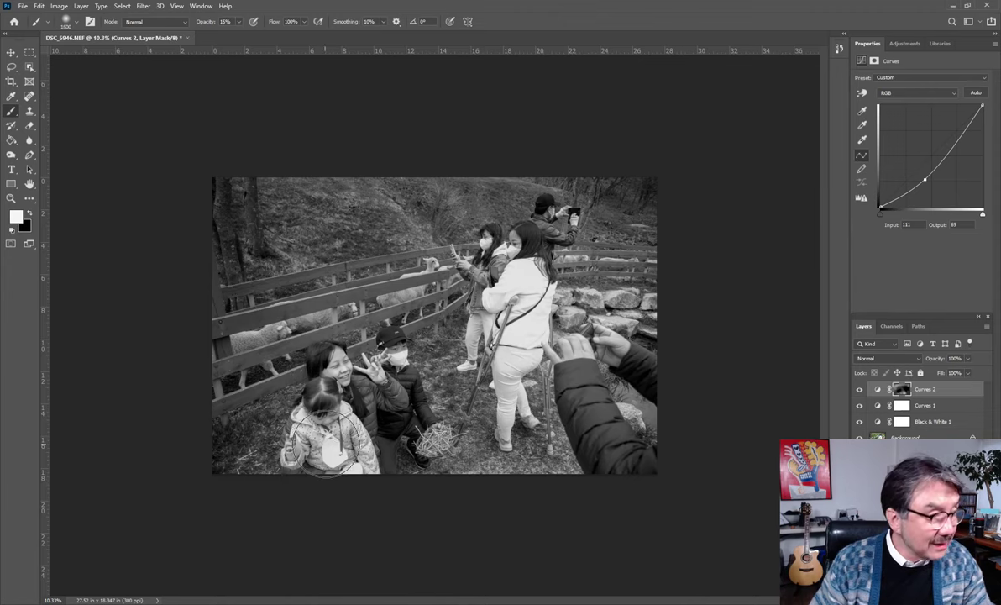
key("bracketleft")
key("bracketleft")
key("bracketleft")
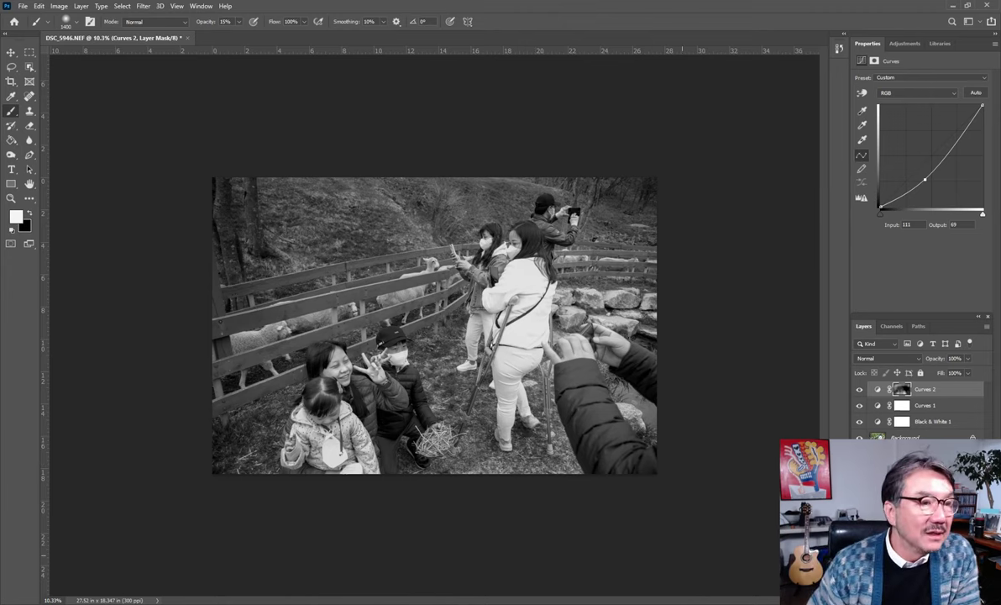
Add a third Curves layer with a gentle S-curve, then flatten DSC_5946 to Background
left_click(915, 592)
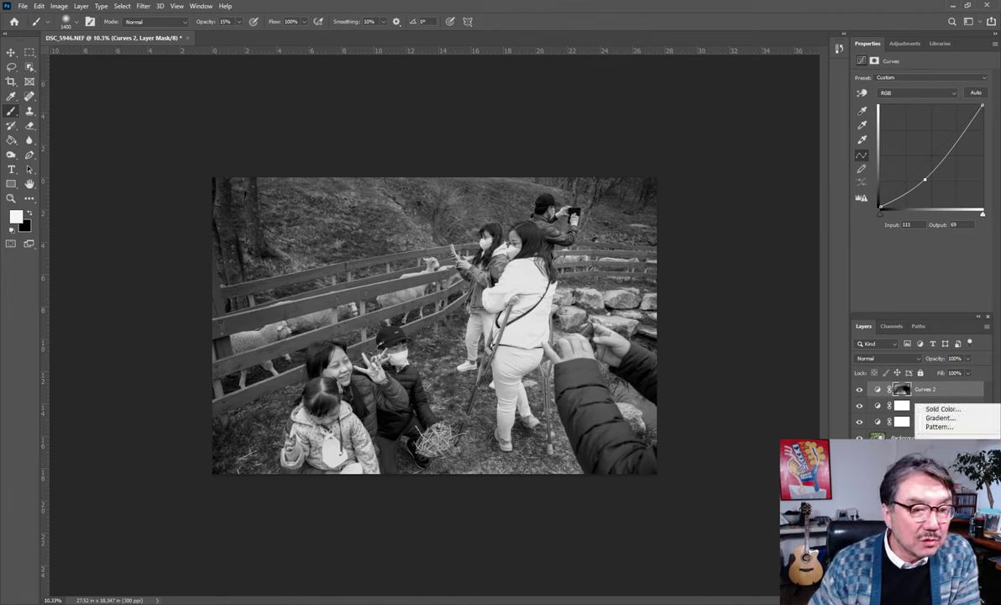
left_click(940, 454)
left_click_drag(928, 157, 935, 162)
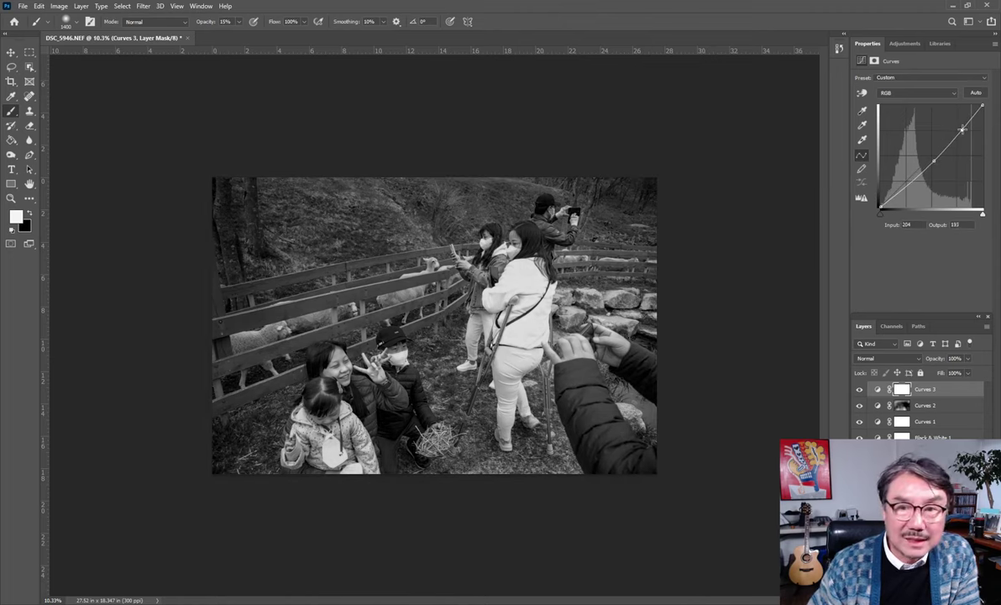
left_click(901, 191)
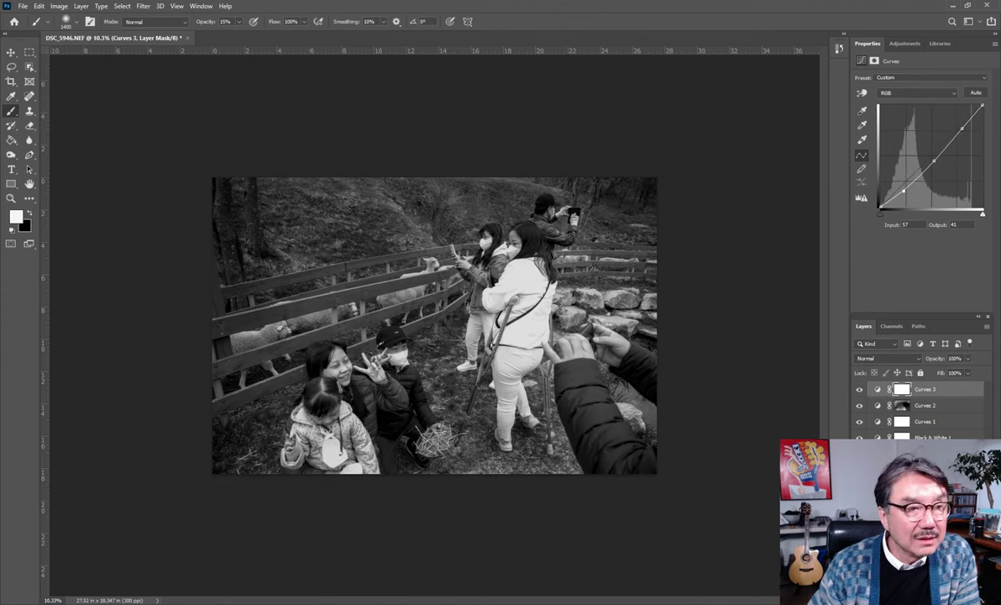
left_click(989, 329)
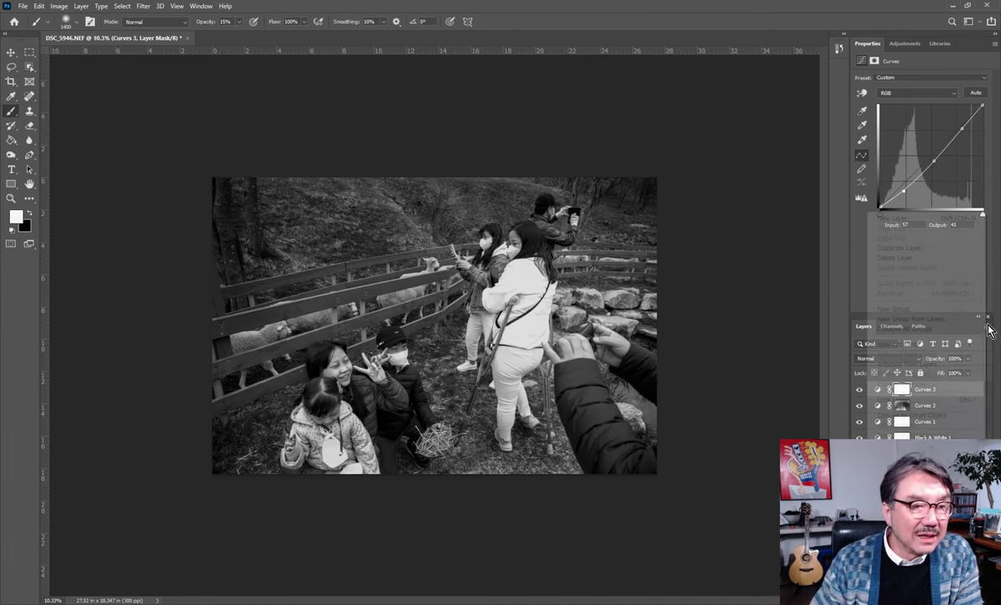
left_click(908, 538)
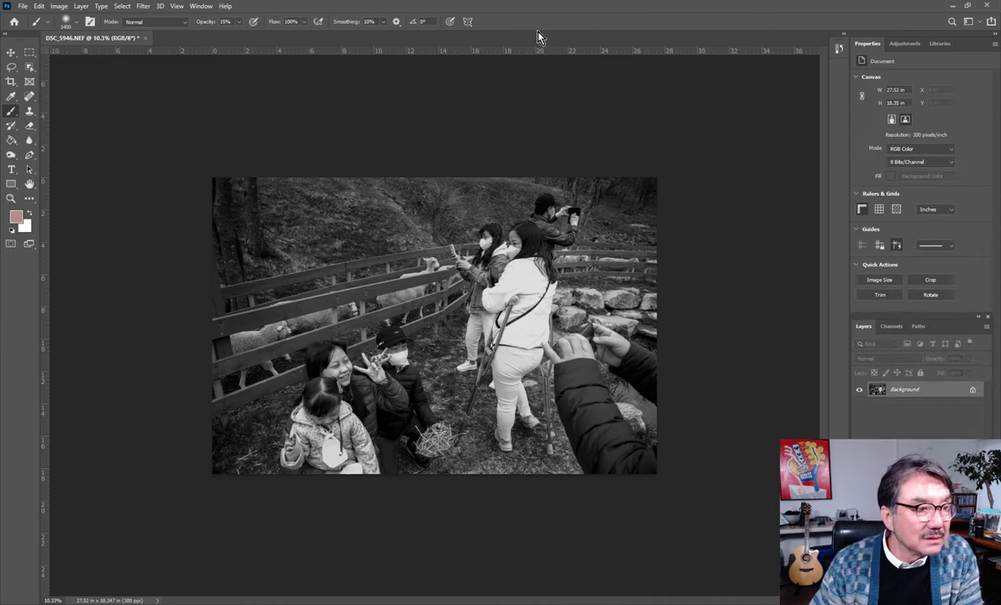
Lasso the family, apply Unsharp Mask to the selection, then deselect
left_click(11, 66)
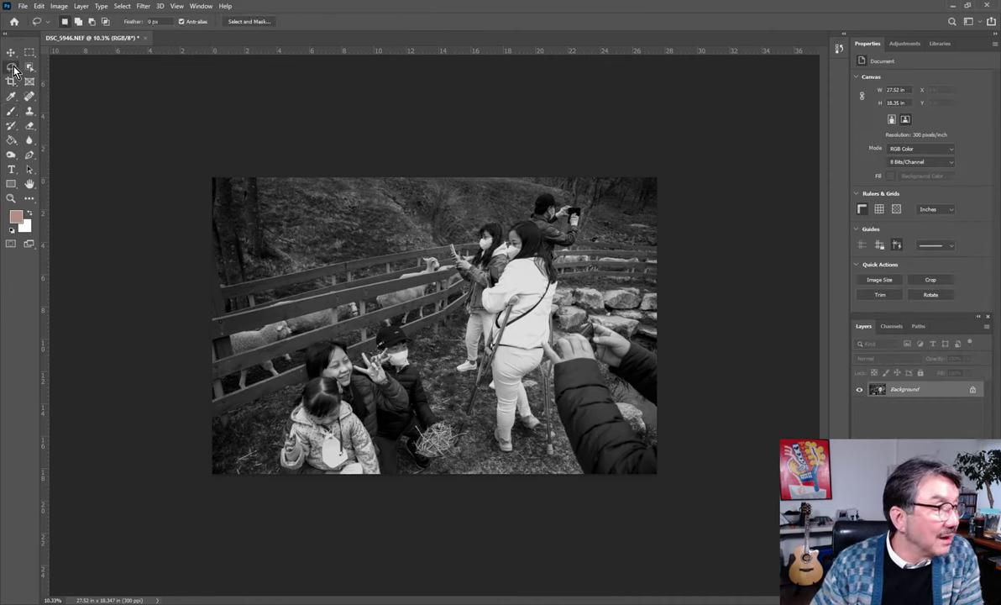
mouse_move(623, 252)
left_mouse_down()
mouse_move(597, 216)
mouse_move(280, 406)
left_mouse_up()
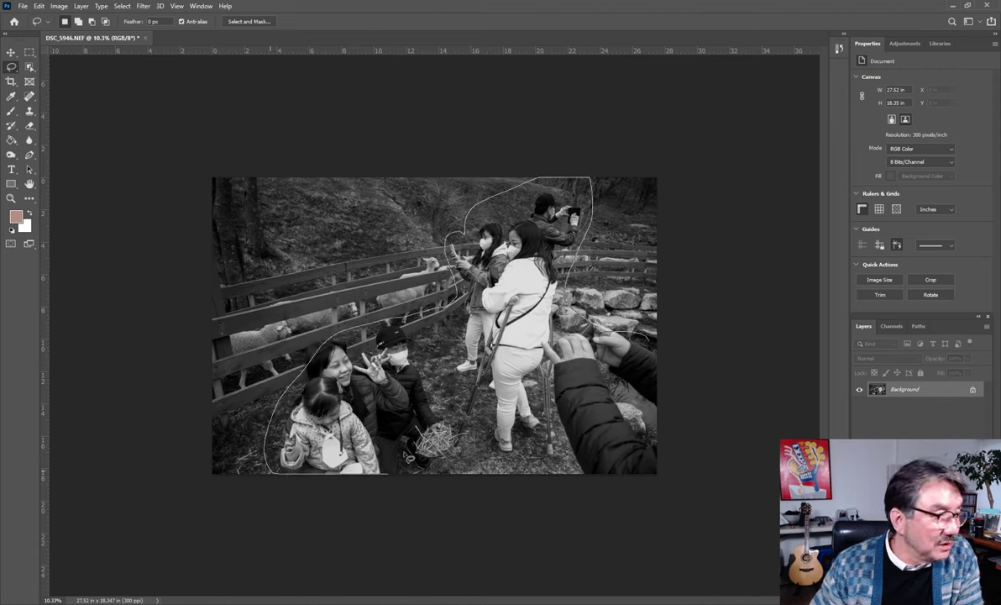
left_click_drag(281, 405, 701, 402)
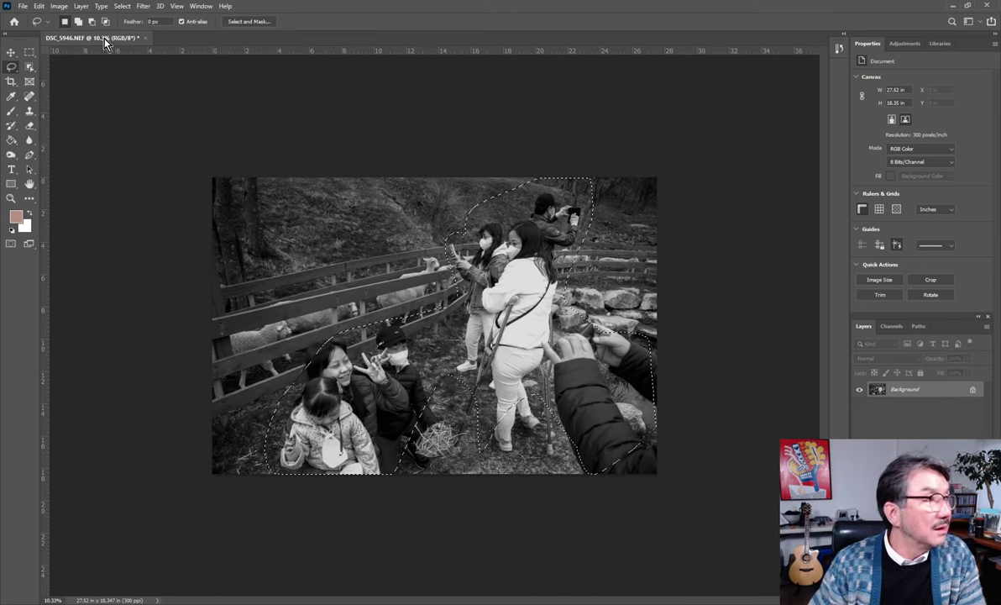
left_click(143, 7)
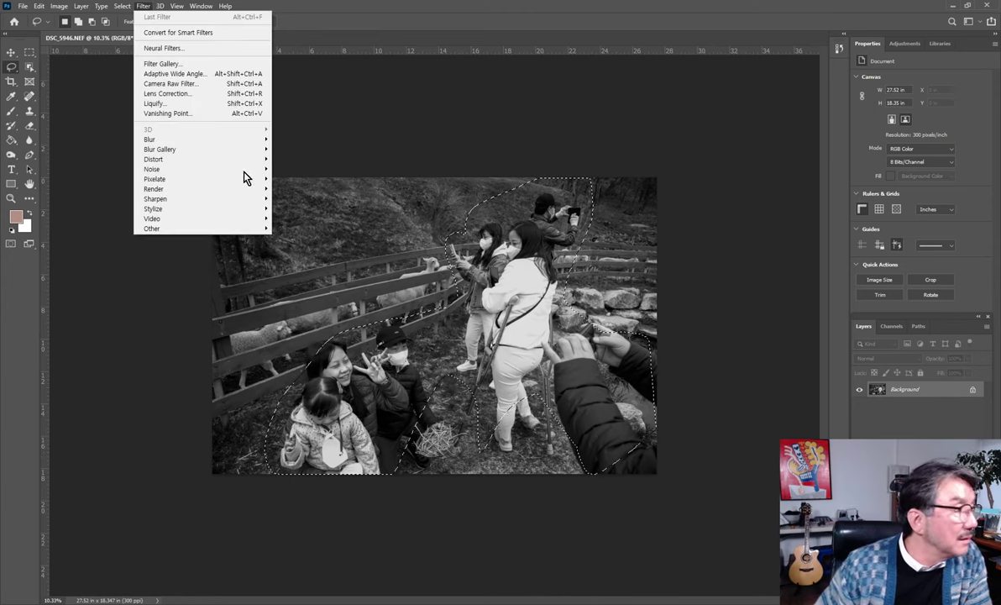
mouse_move(155, 198)
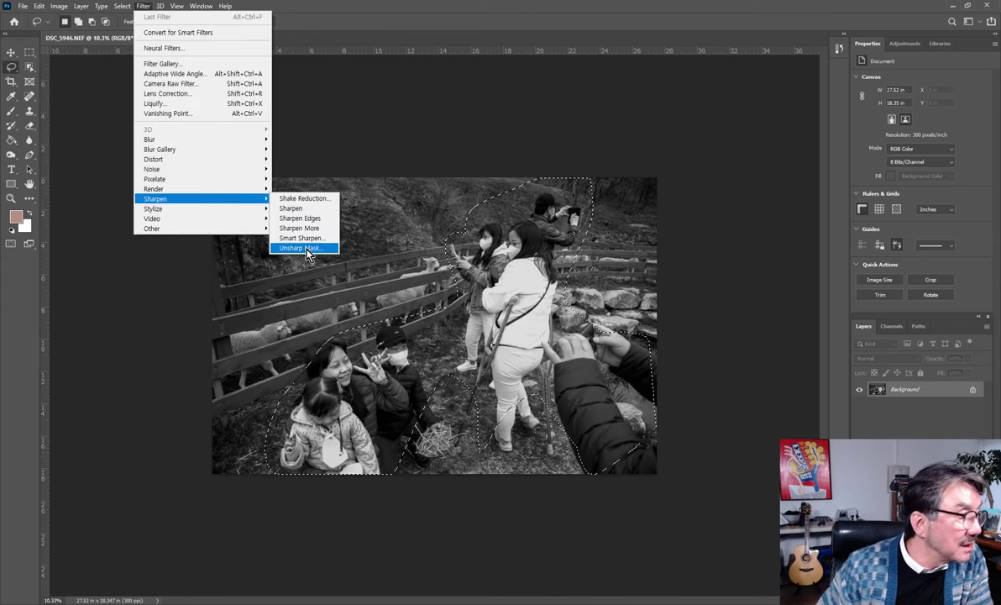
left_click(300, 248)
left_click(551, 134)
key("ctrl+d")
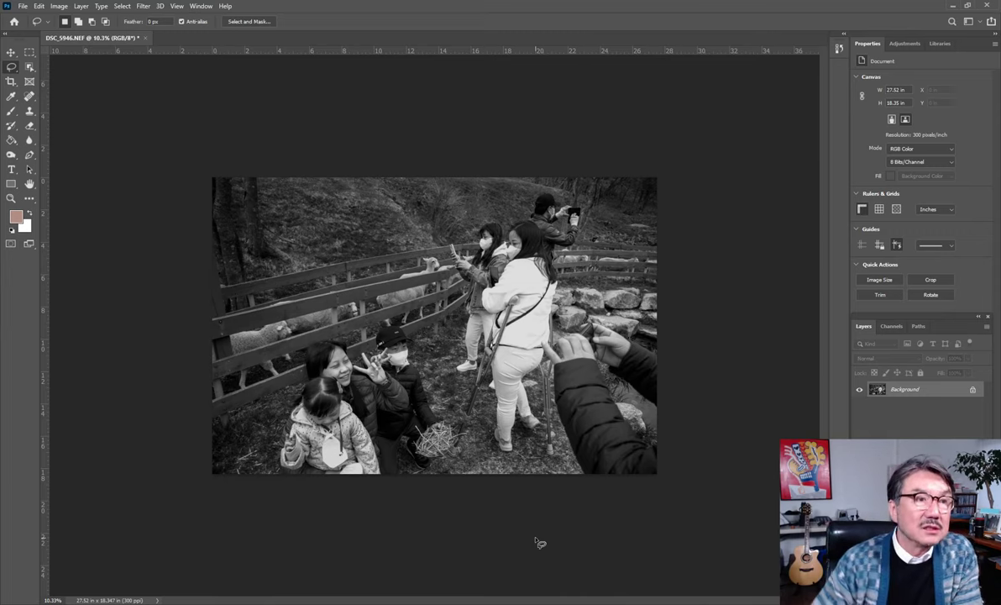
Open DSC_5946.NEF in Windows Photos, maximized to fill the screen
left_click(950, 5)
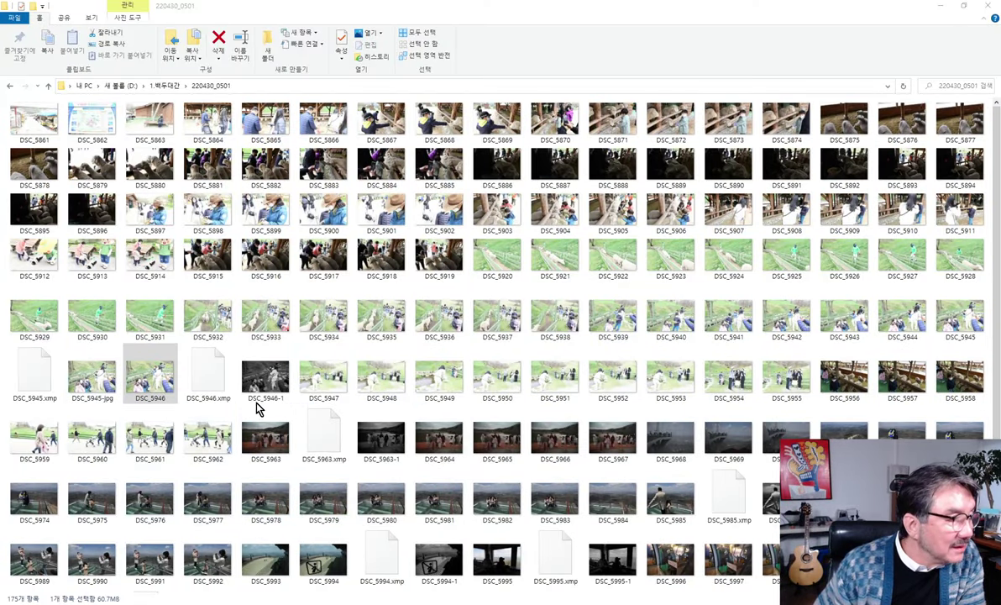
double_click(141, 382)
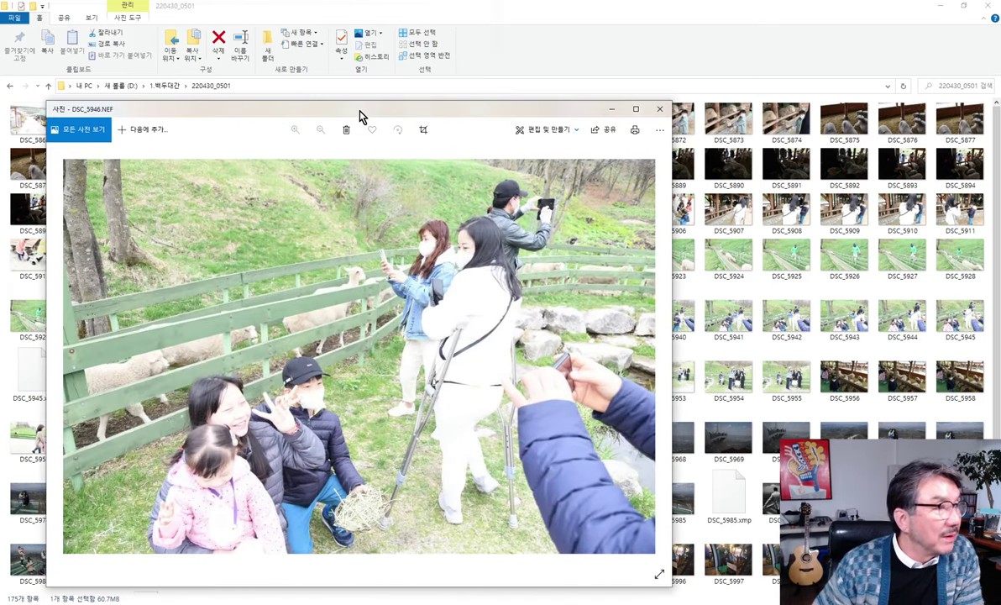
mouse_move(361, 116)
left_mouse_down()
mouse_move(477, 45)
mouse_move(476, 2)
left_mouse_up()
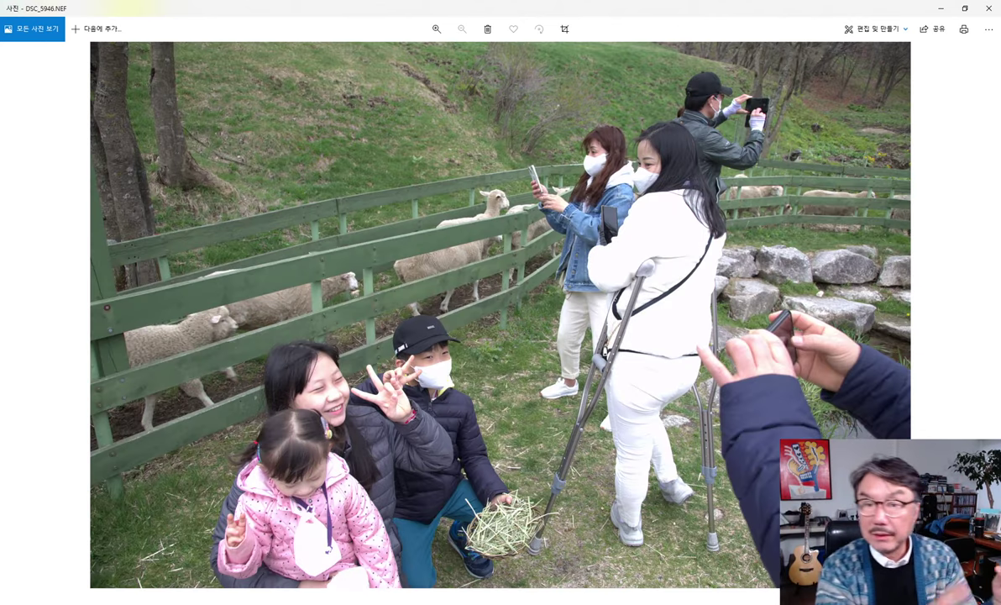
mouse_move(947, 275)
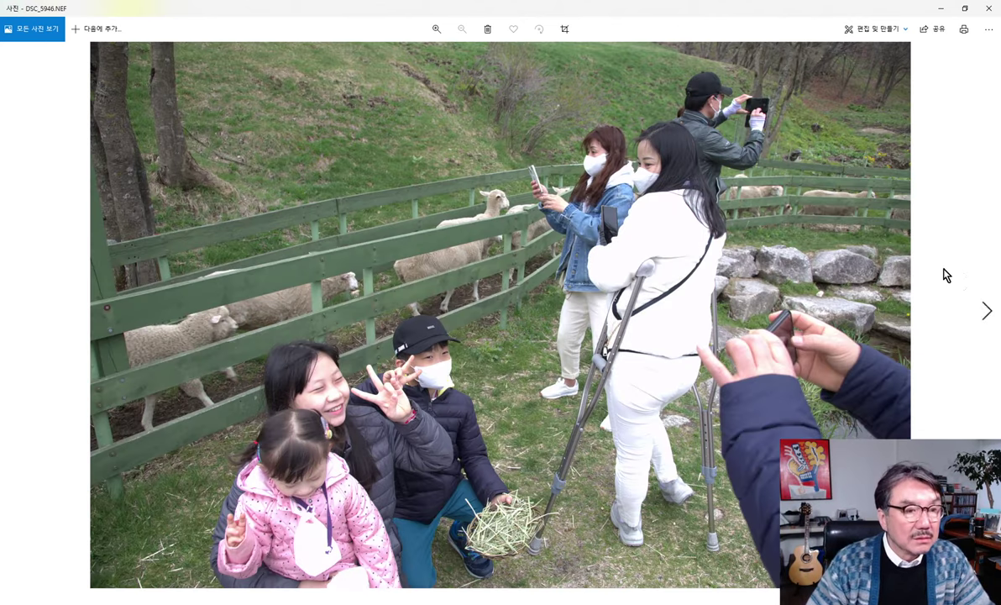
Compare DSC_5946.NEF with DSC_5946-1.jpg, advance to the next photo, and close Photos
left_click(986, 311)
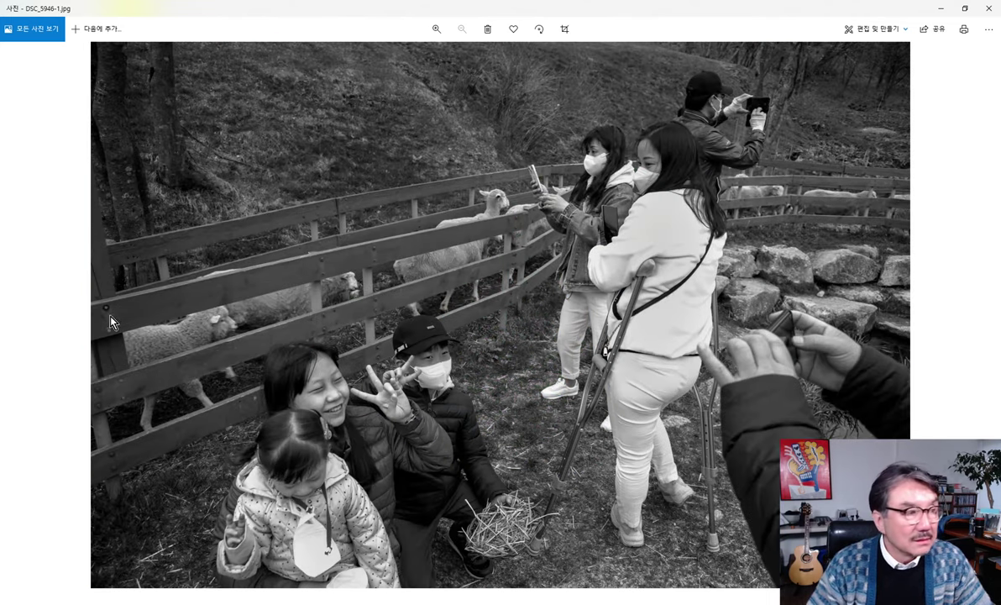
left_click(15, 317)
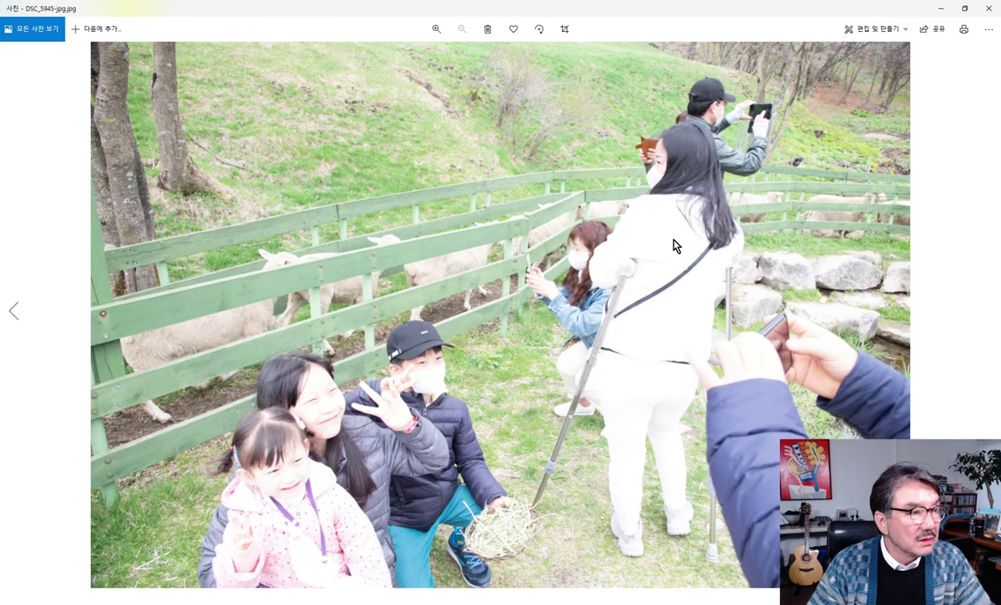
left_click(984, 316)
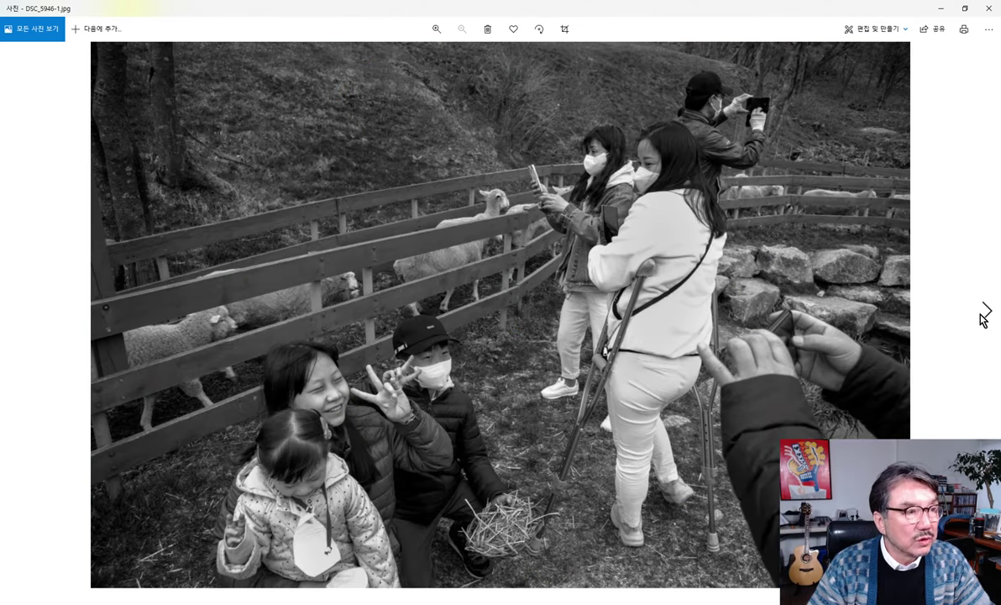
left_click(984, 317)
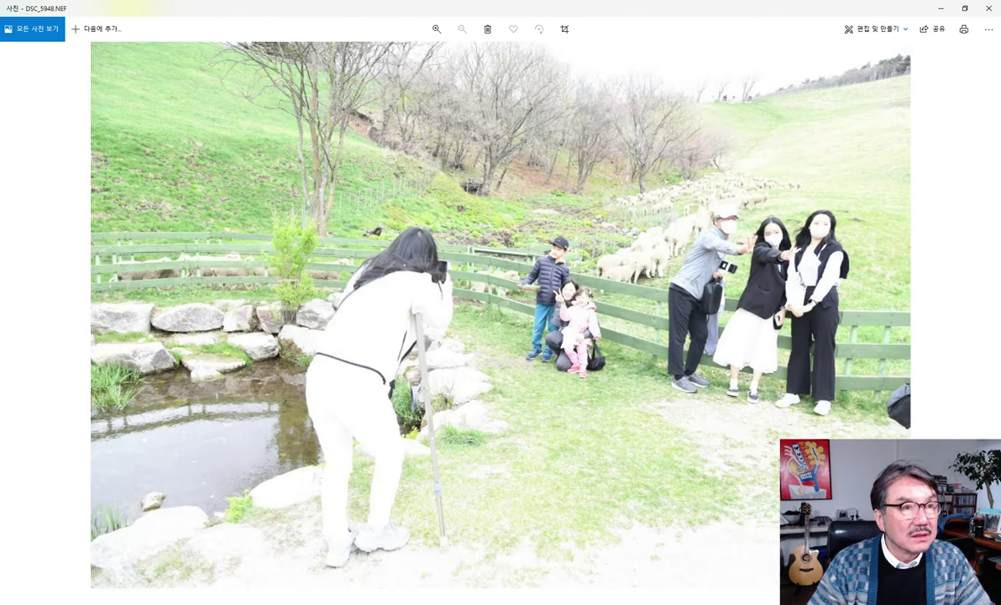
left_click(989, 8)
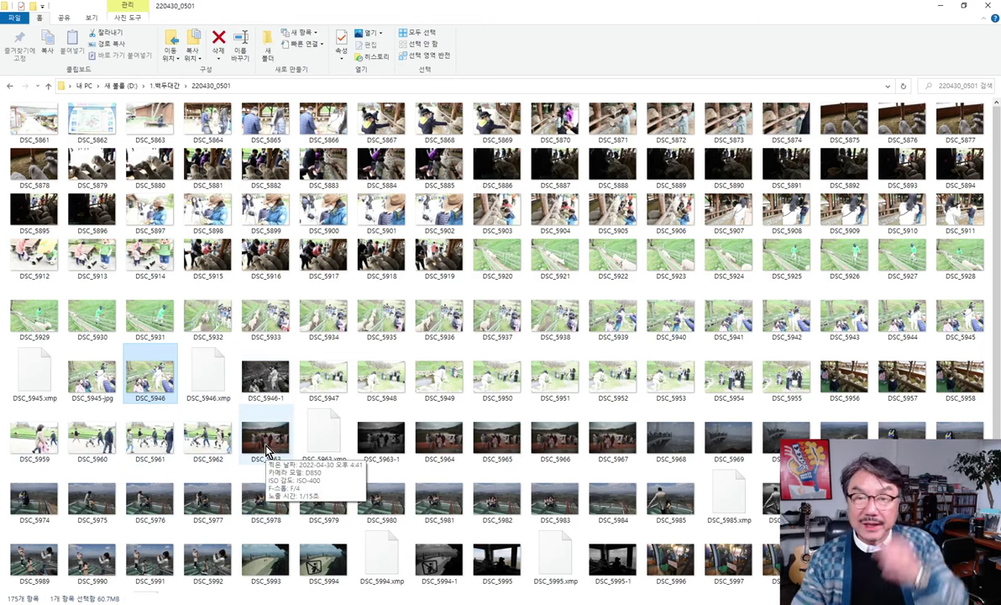
mouse_move(265, 438)
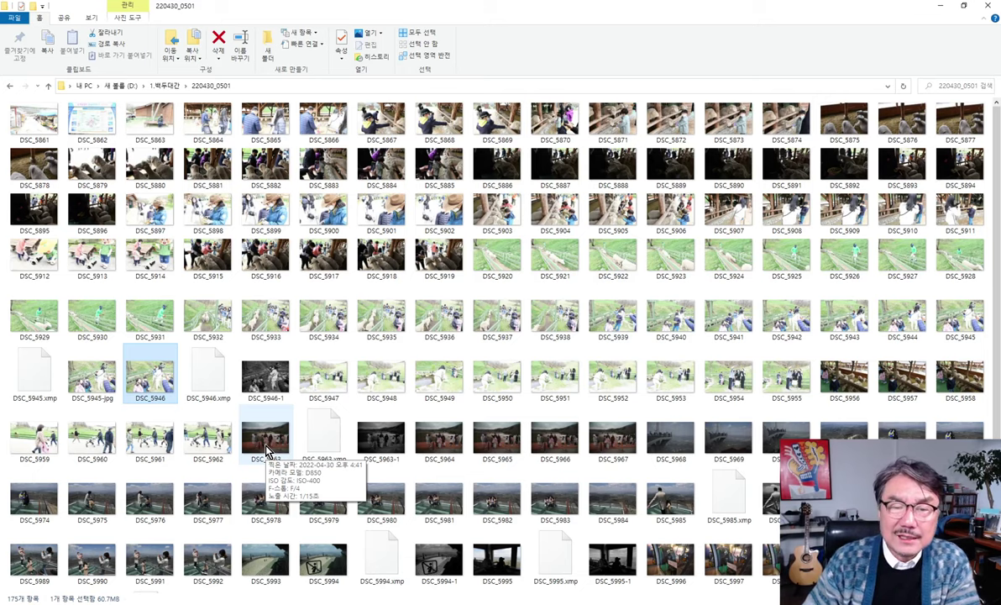
Open DSC_5963 in Photos and step to its black-and-white DSC_5963-1.jpg
left_click(267, 452)
double_click(267, 452)
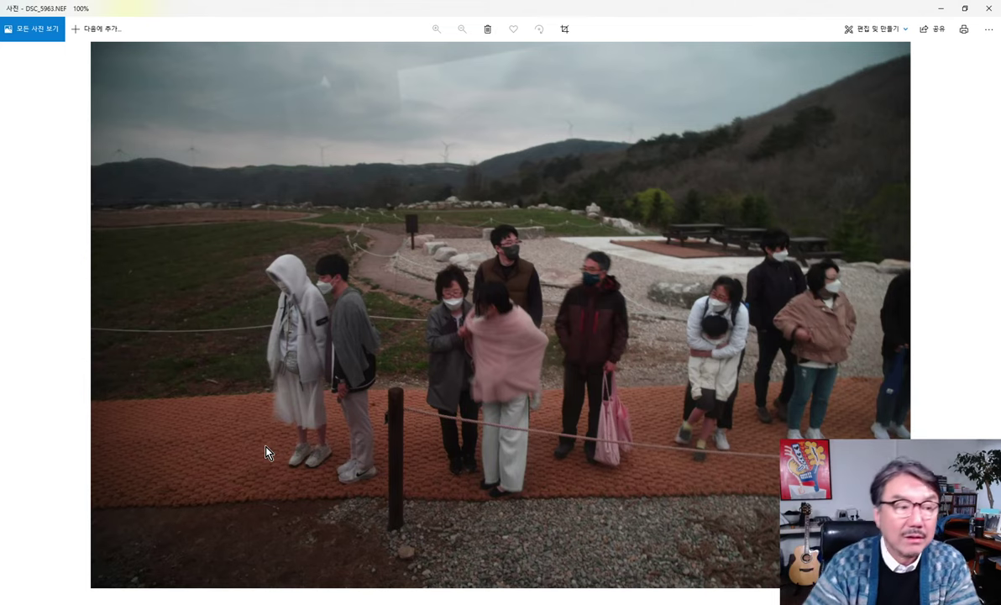
left_click(983, 314)
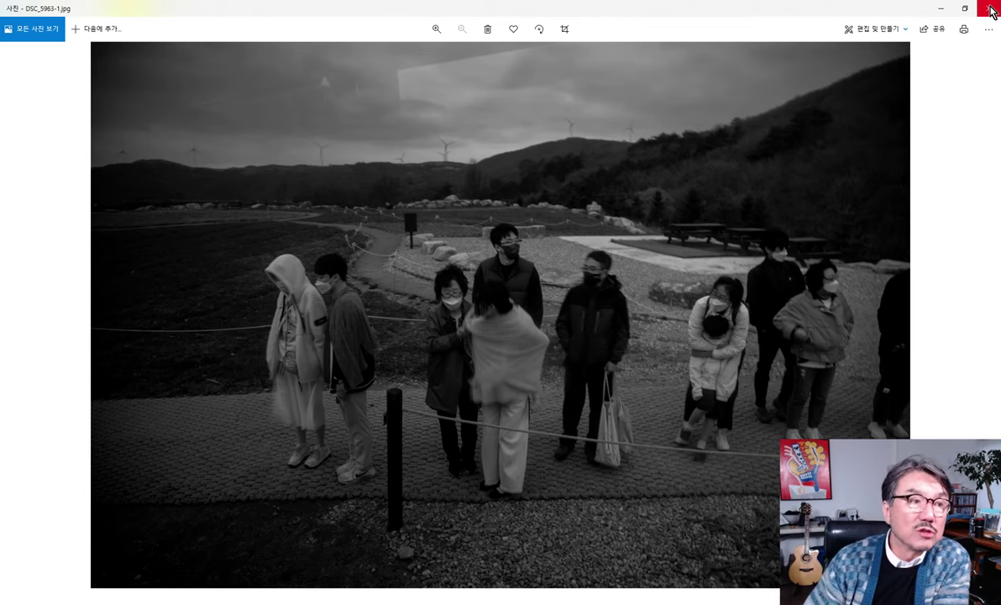
Flip between colour DSC_5963, its black-and-white DSC_5963-1, and the following DSC_5965 shots
left_click(17, 296)
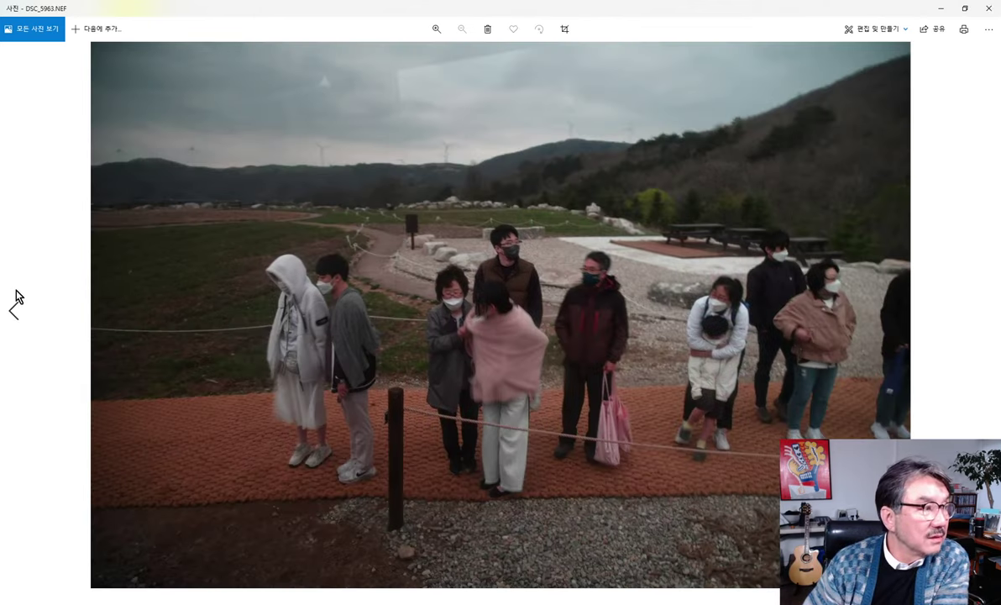
left_click(984, 319)
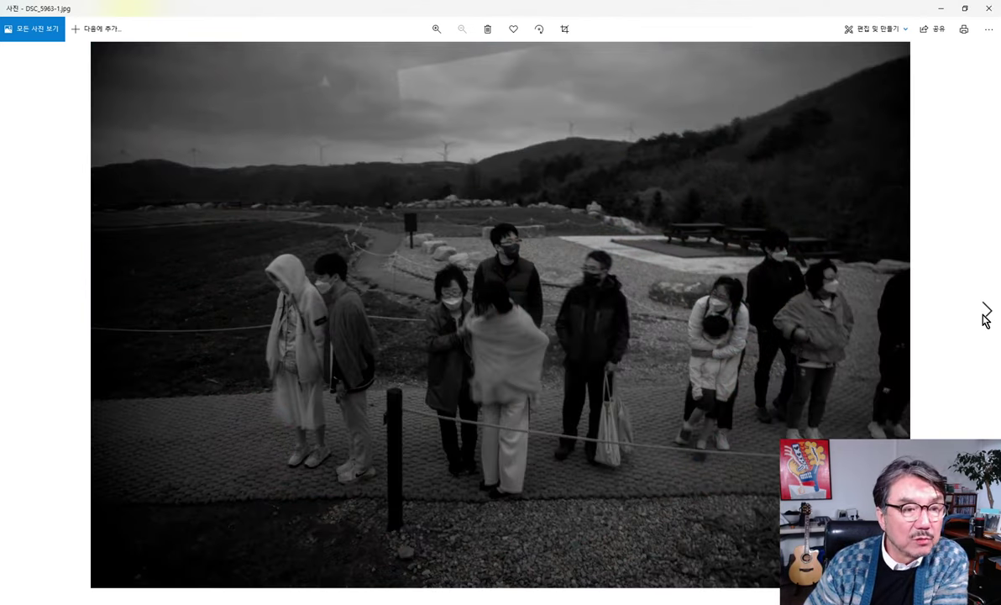
left_click(984, 320)
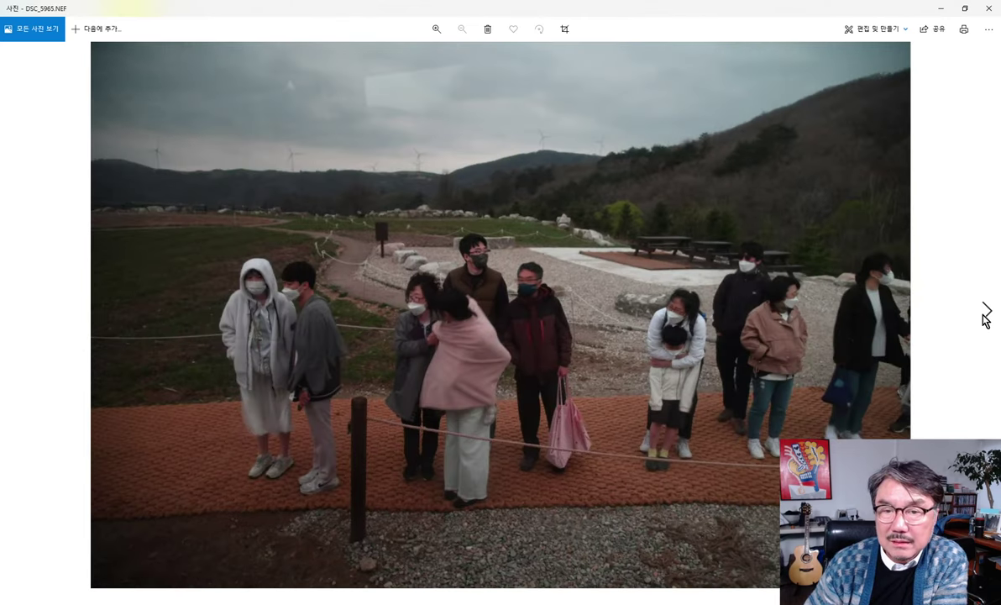
left_click(986, 318)
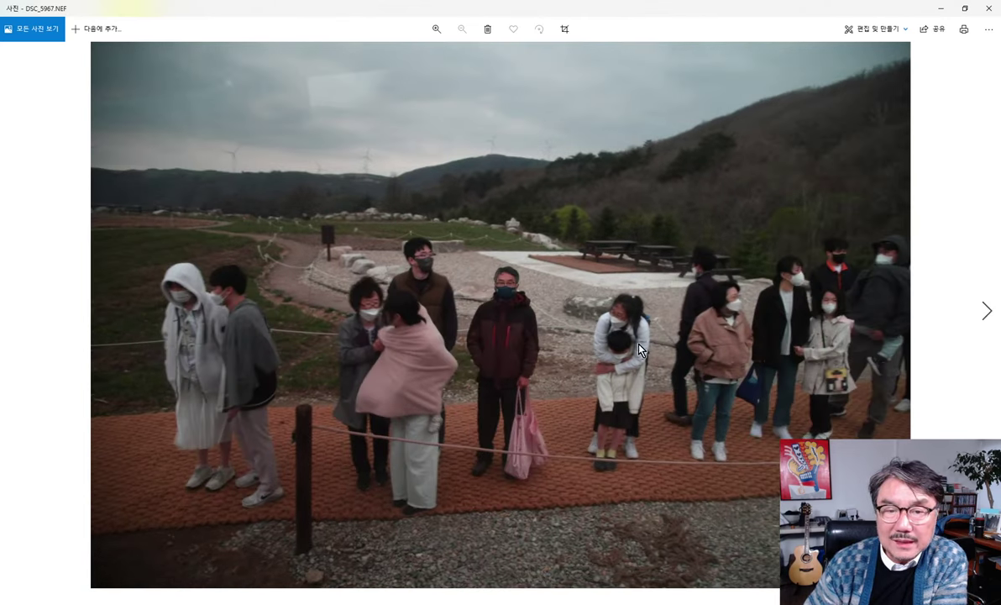
left_click(12, 312)
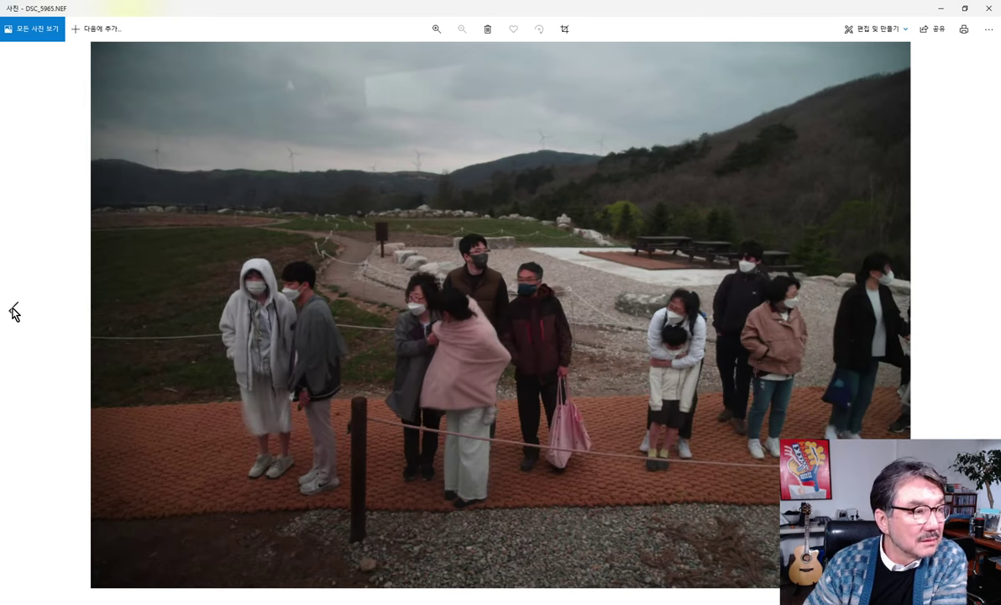
left_click(12, 312)
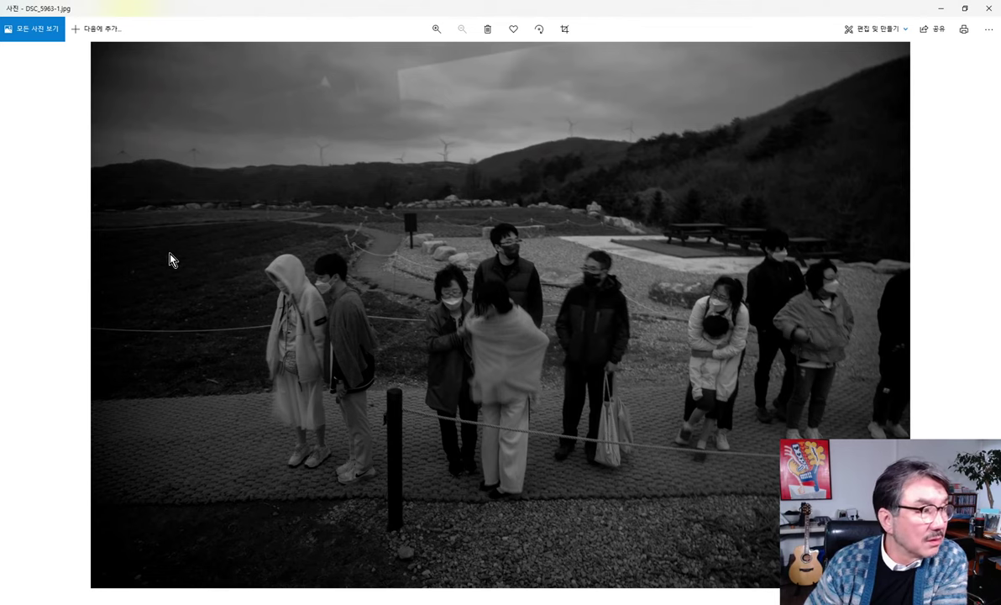
Step from colour DSC_5963 forward through DSC_5964 to DSC_5968, then close Photos
left_click(14, 310)
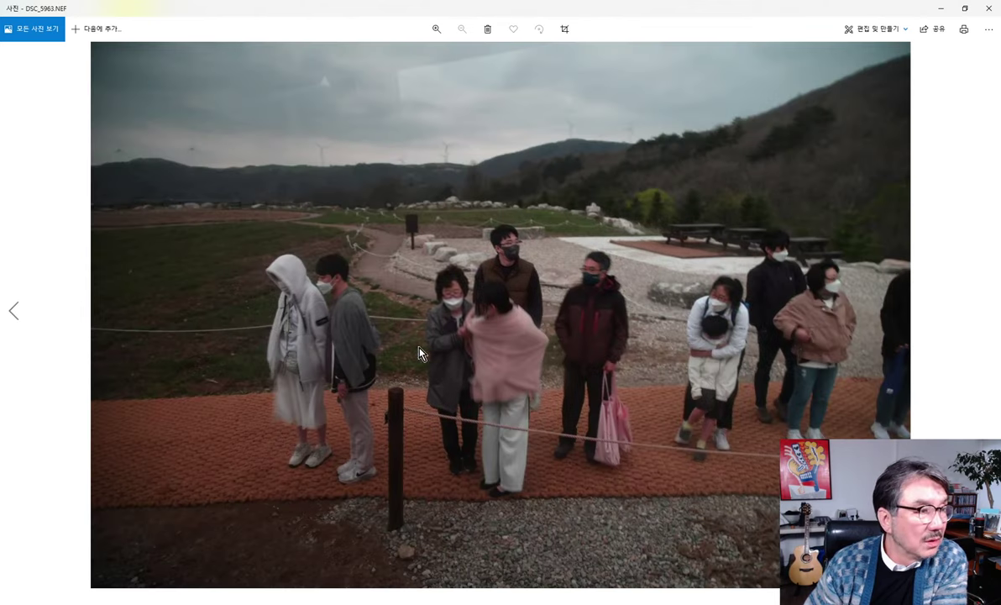
left_click(984, 315)
left_click(984, 315)
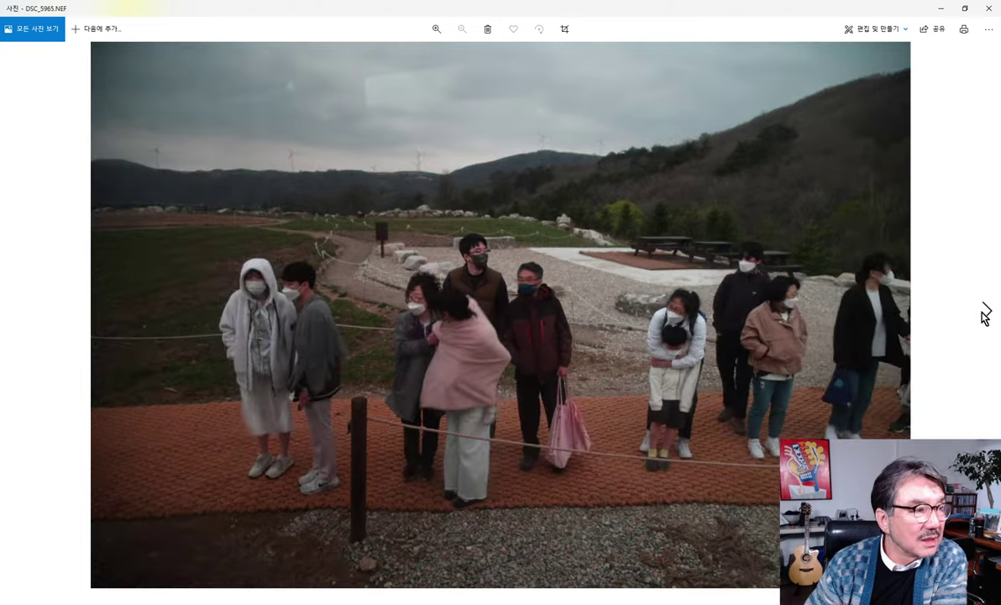
left_click(984, 315)
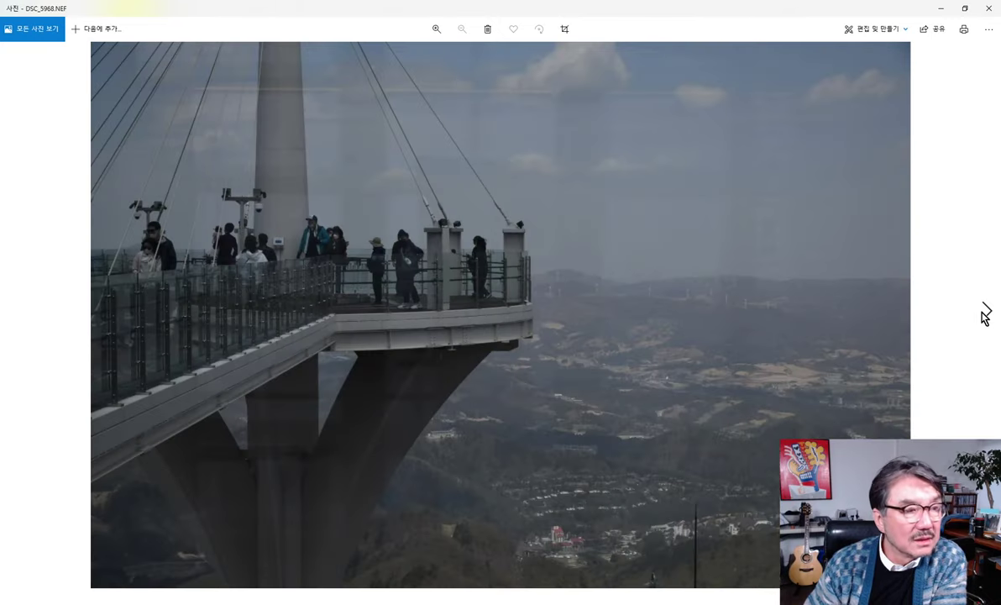
left_click(988, 7)
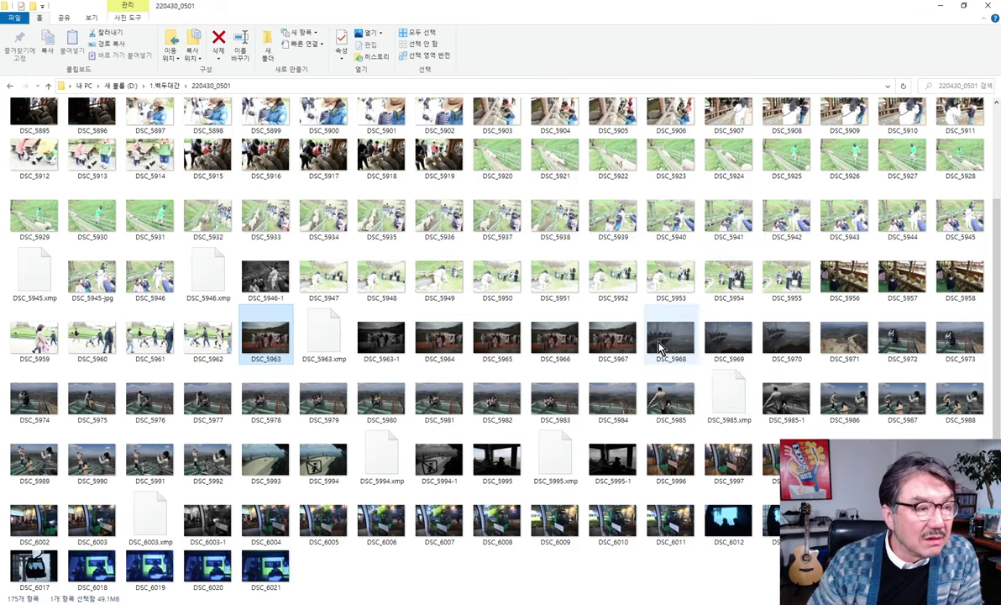
Open DSC_5968 from the folder full-size, then close the viewer again
left_click(666, 336)
double_click(666, 336)
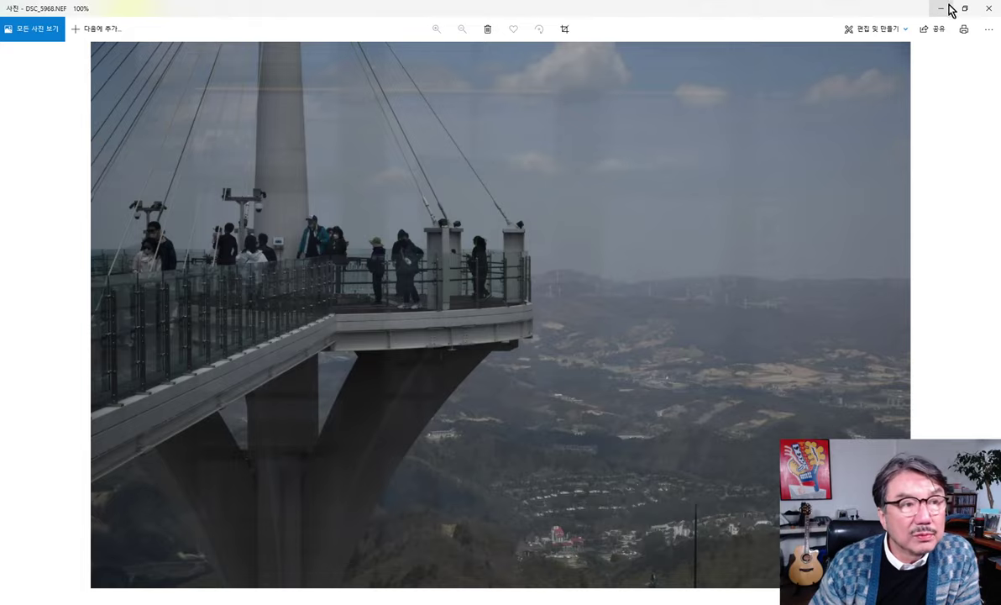
left_click(991, 8)
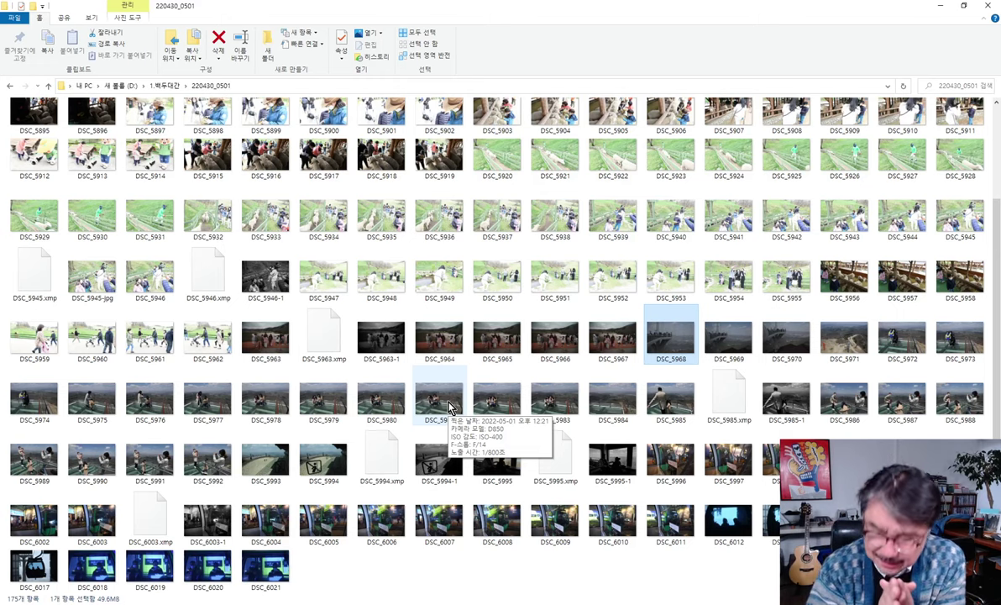
Open DSC_5985, toggle it against black-and-white DSC_5985-1 twice, then close Photos
double_click(660, 381)
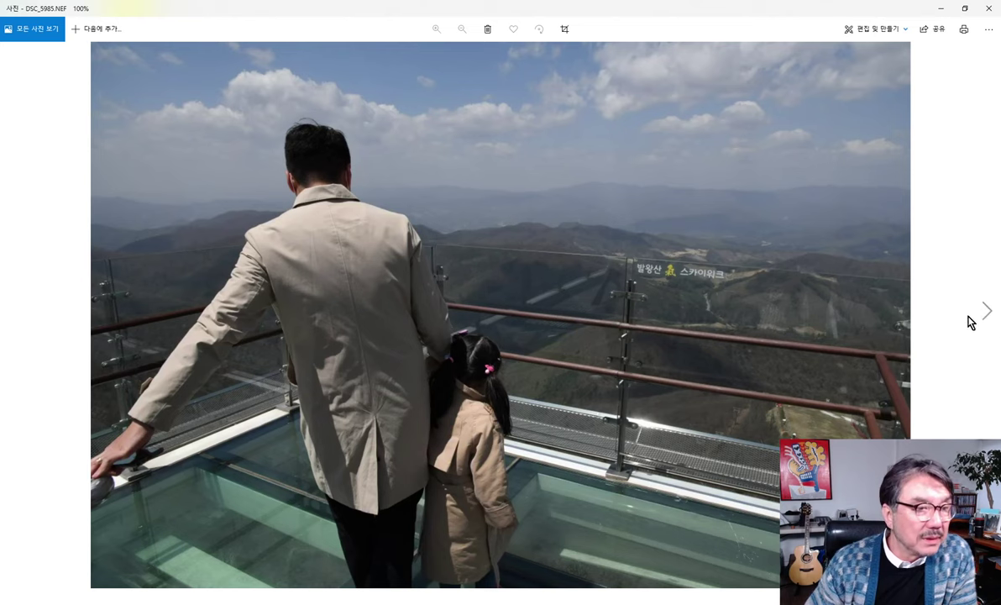
left_click(987, 311)
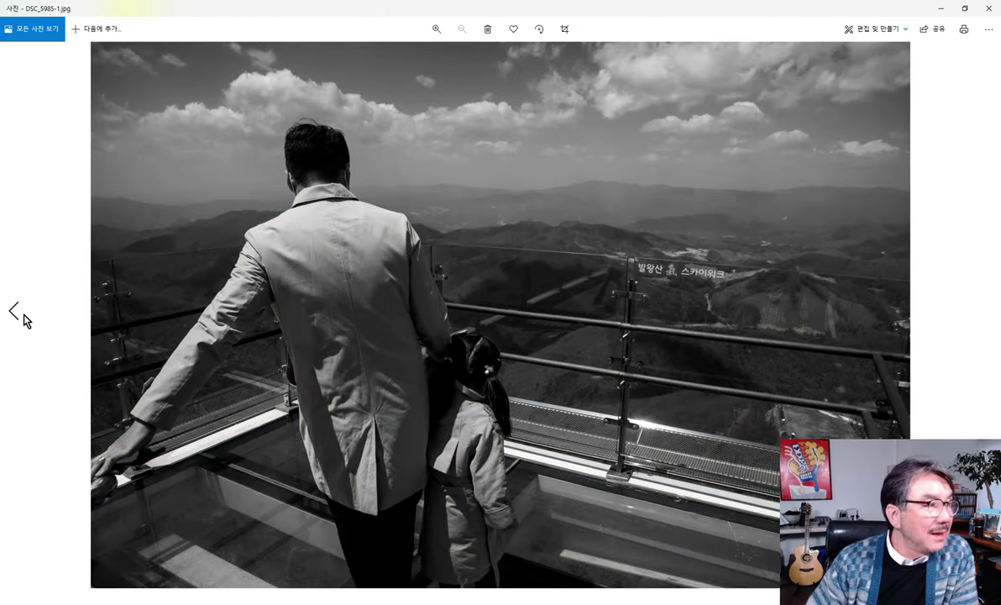
left_click(18, 316)
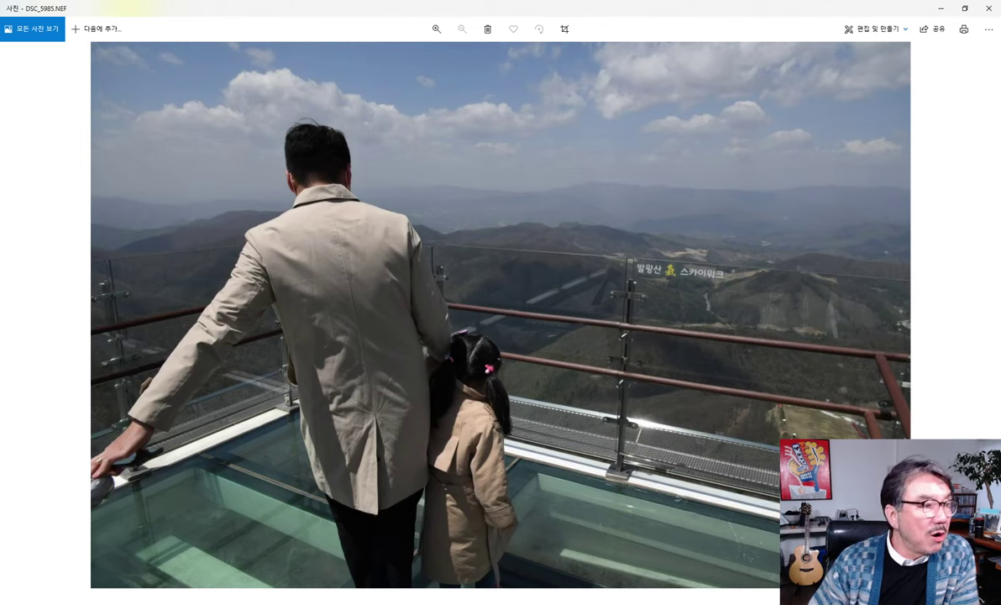
left_click(985, 314)
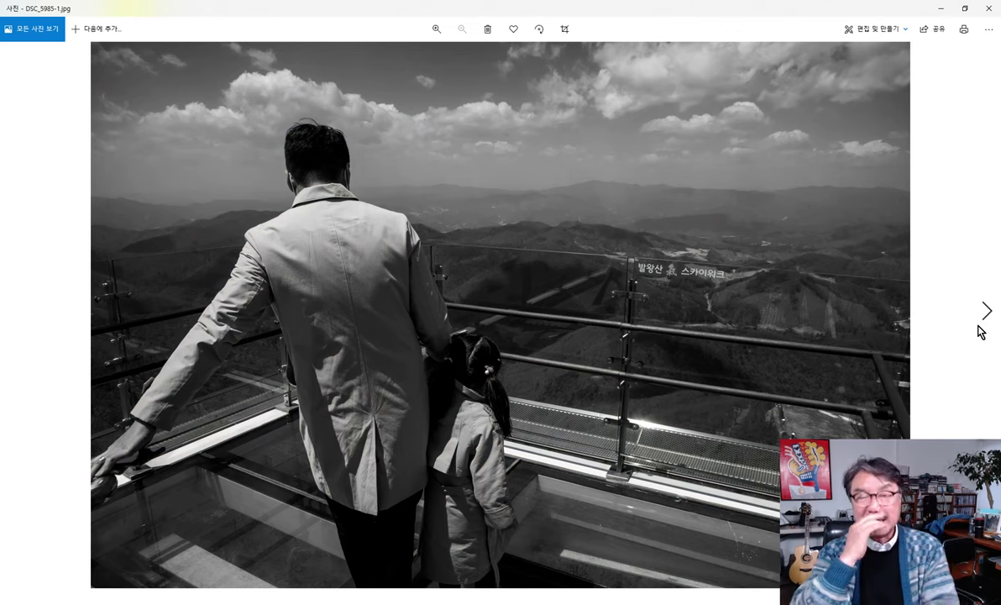
left_click(989, 10)
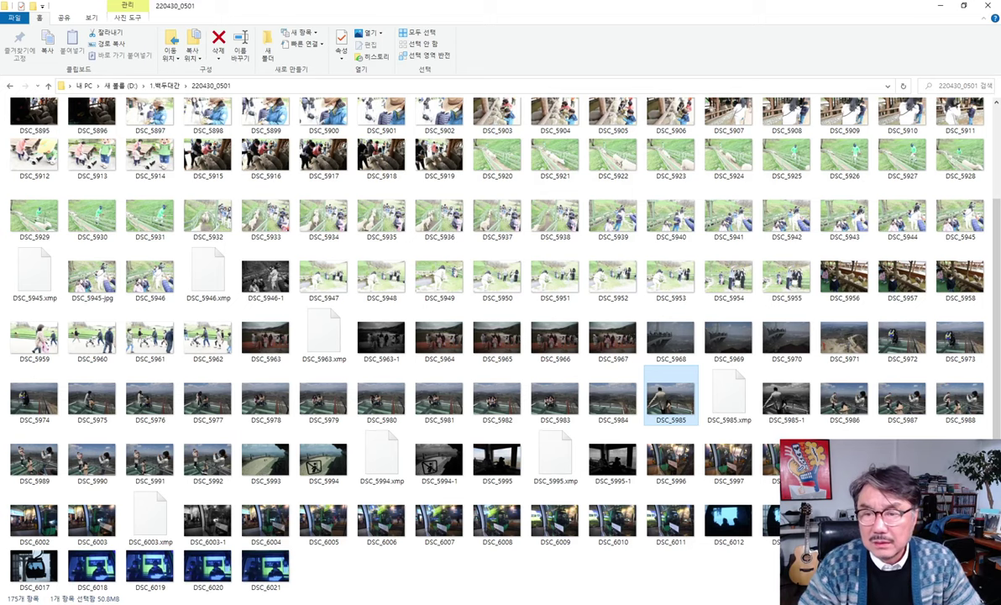
View DSC_5985-1.jpg, step forward and back through the skywalk burst, then close the viewer
left_click(768, 405)
double_click(766, 407)
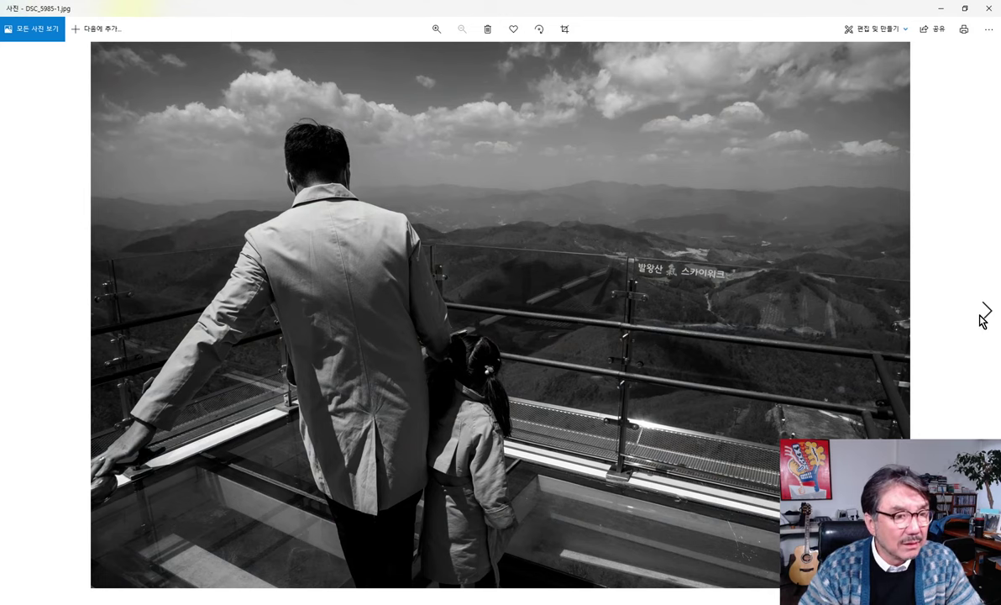
left_click(984, 317)
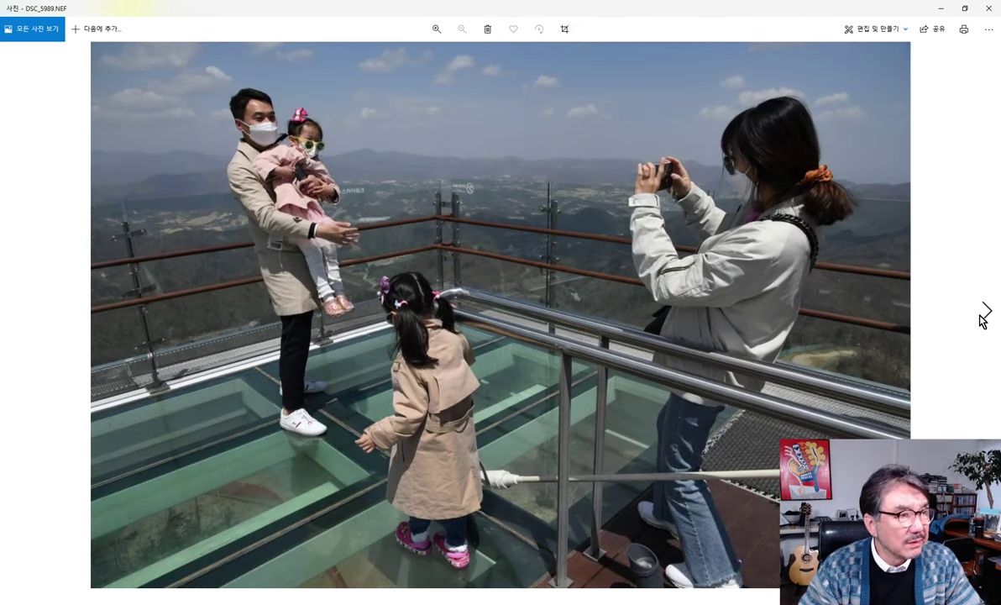
left_click(984, 317)
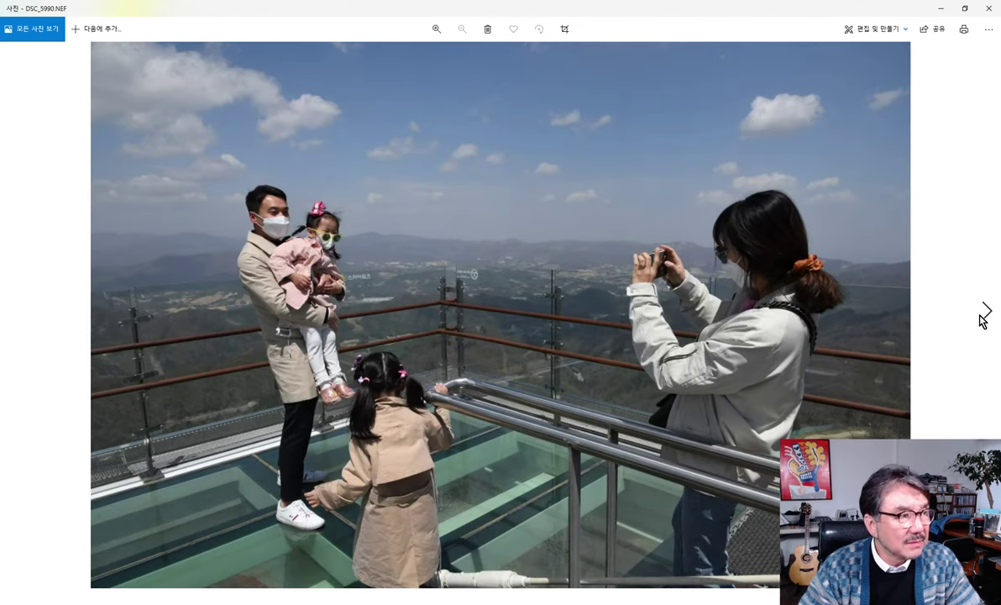
left_click(983, 317)
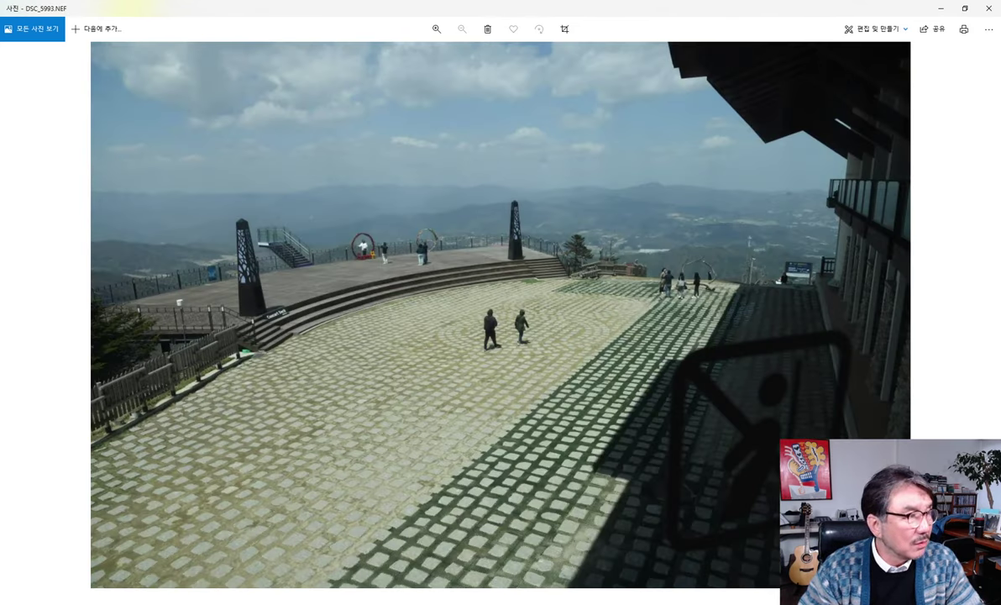
left_click(18, 309)
left_click(17, 309)
left_click(18, 309)
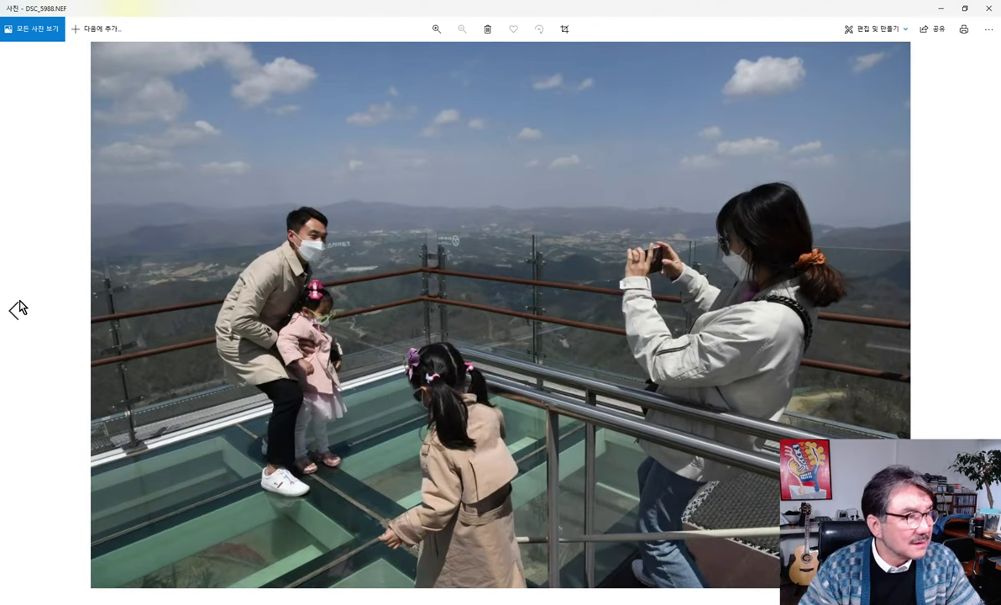
left_click(18, 309)
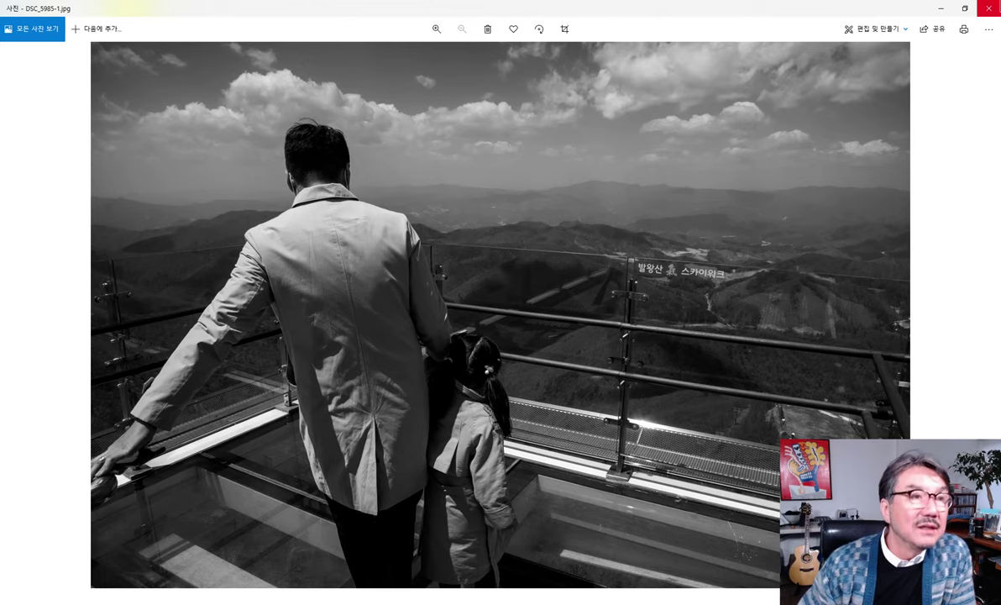
left_click(989, 9)
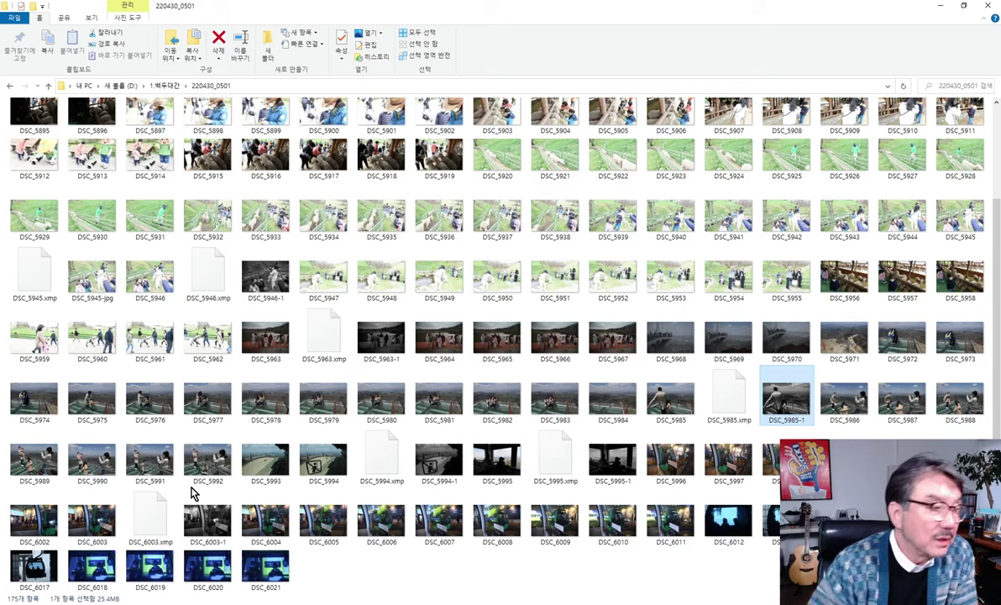
left_click(250, 462)
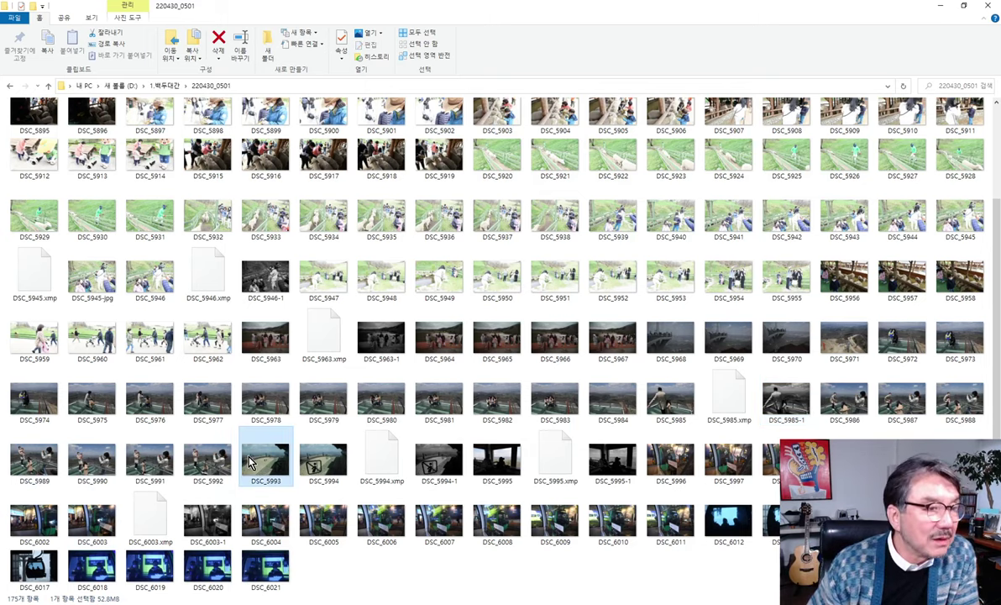
double_click(250, 462)
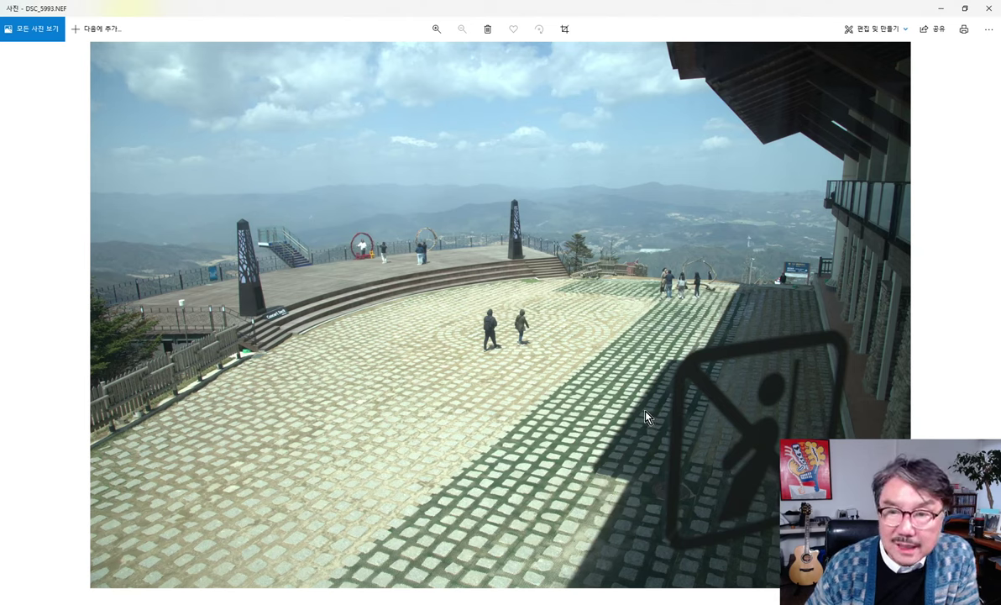
left_click(986, 309)
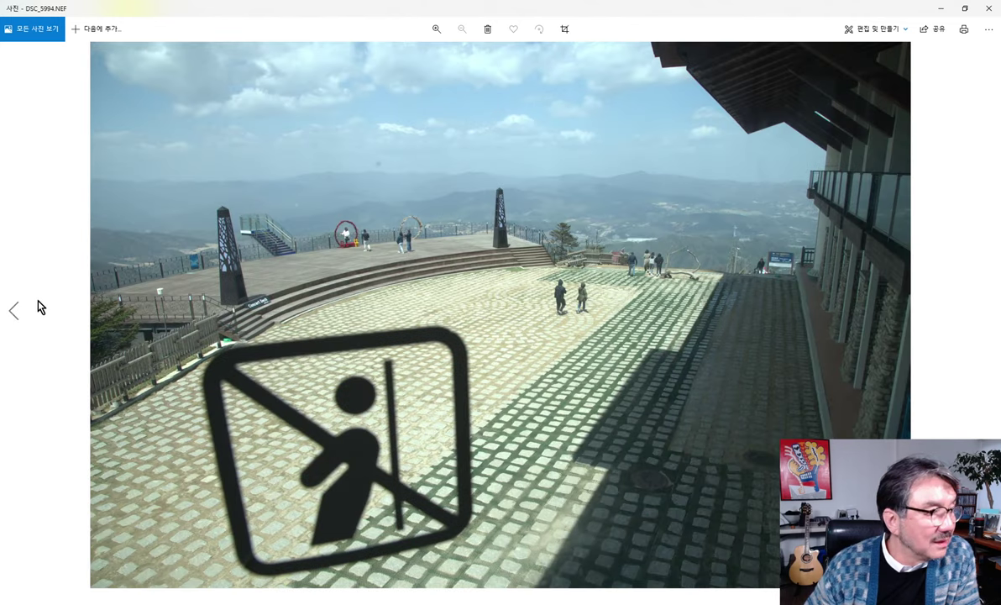
left_click(15, 311)
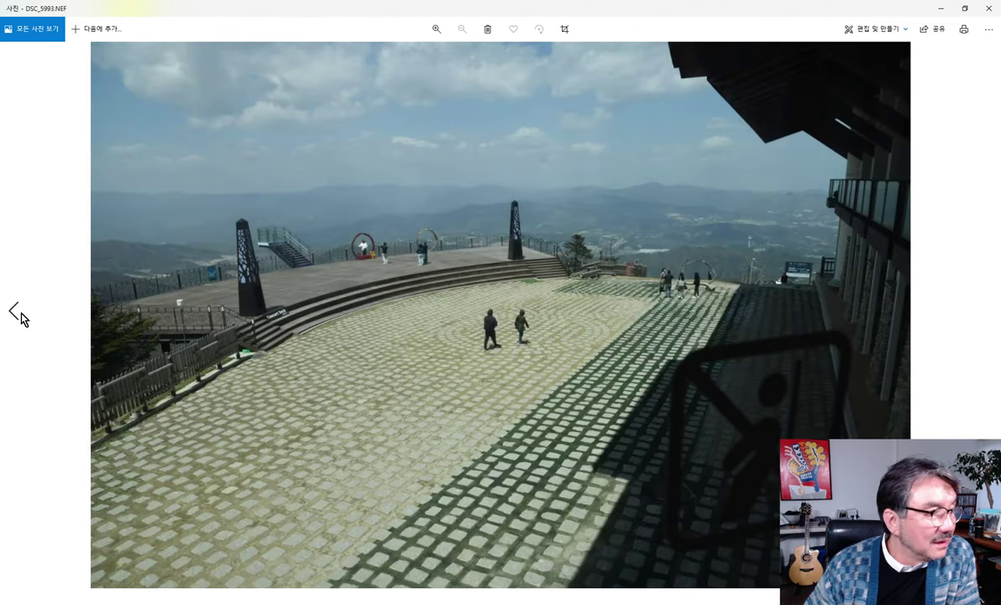
mouse_move(987, 313)
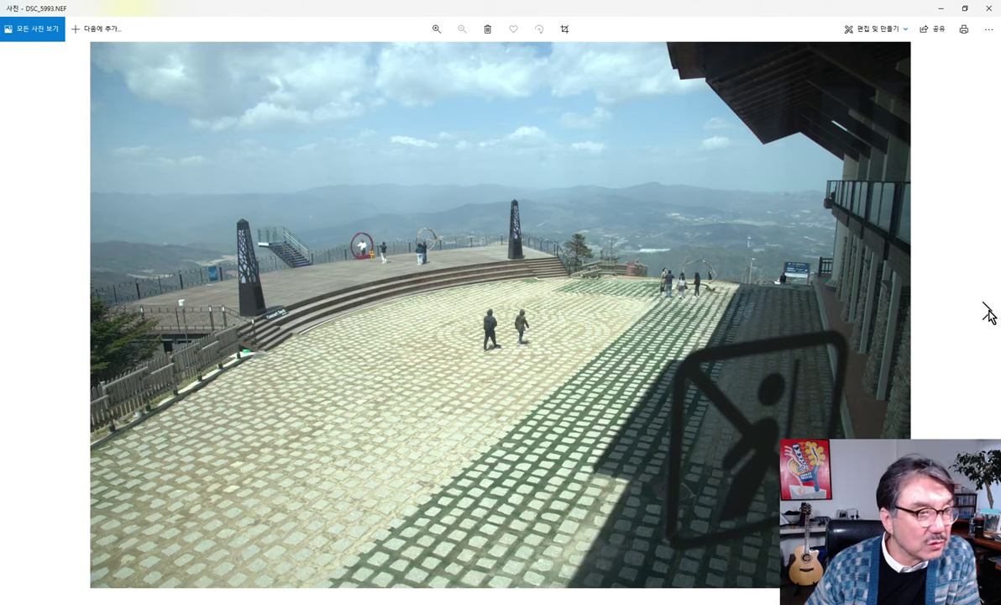
left_click(987, 313)
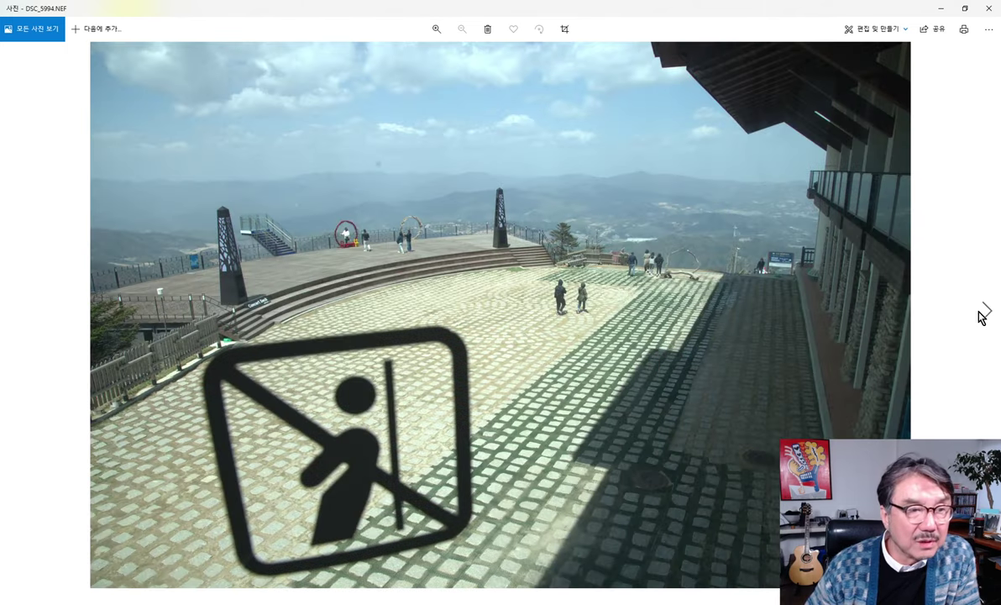
left_click(983, 312)
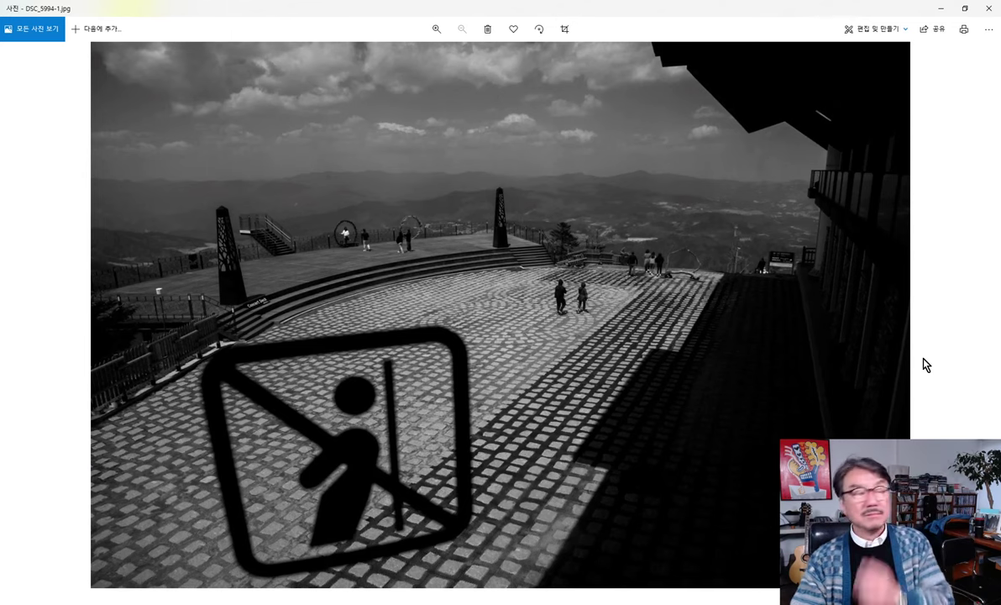
left_click(24, 304)
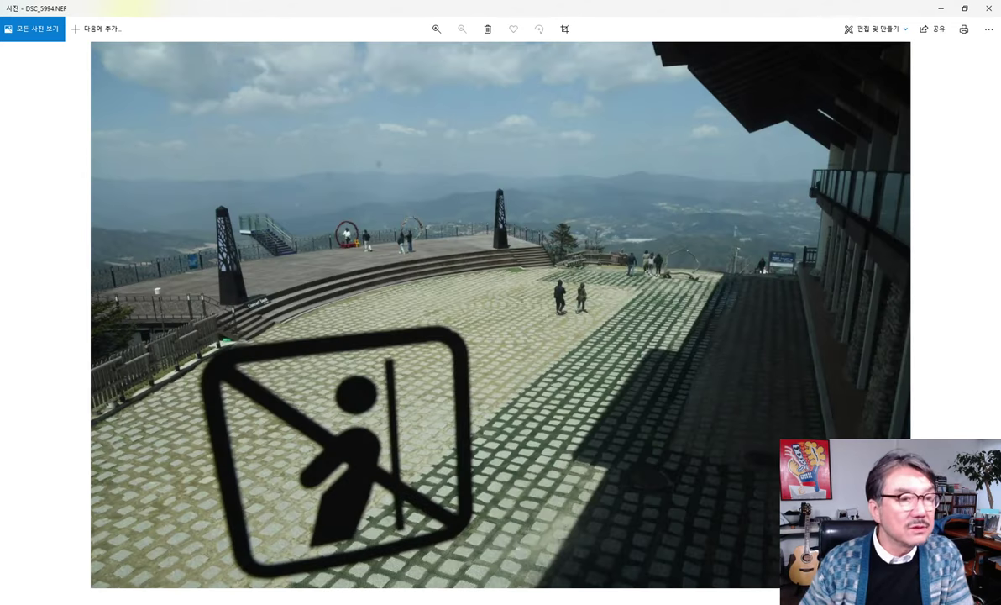
left_click(981, 318)
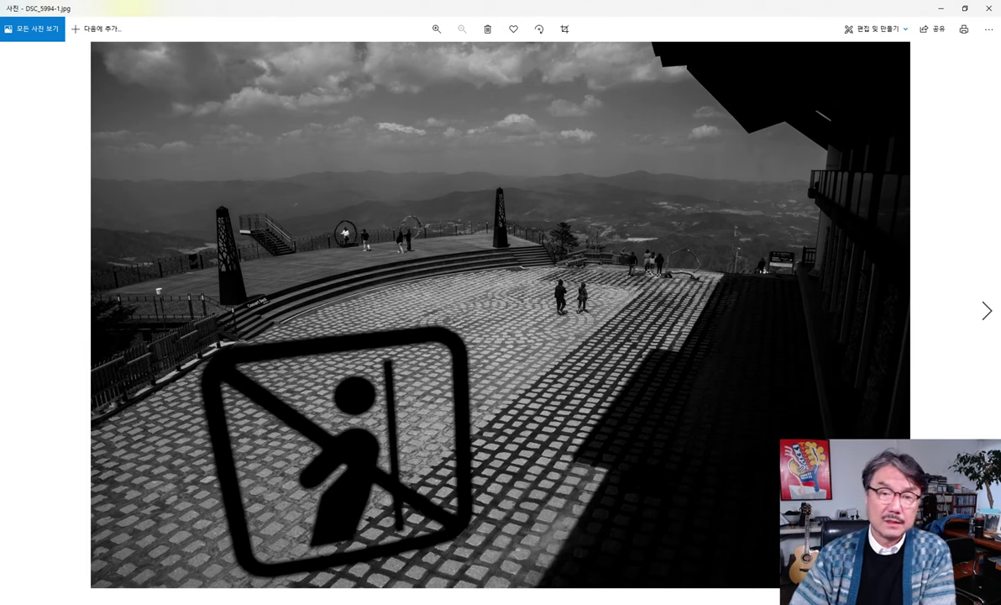
left_click(987, 9)
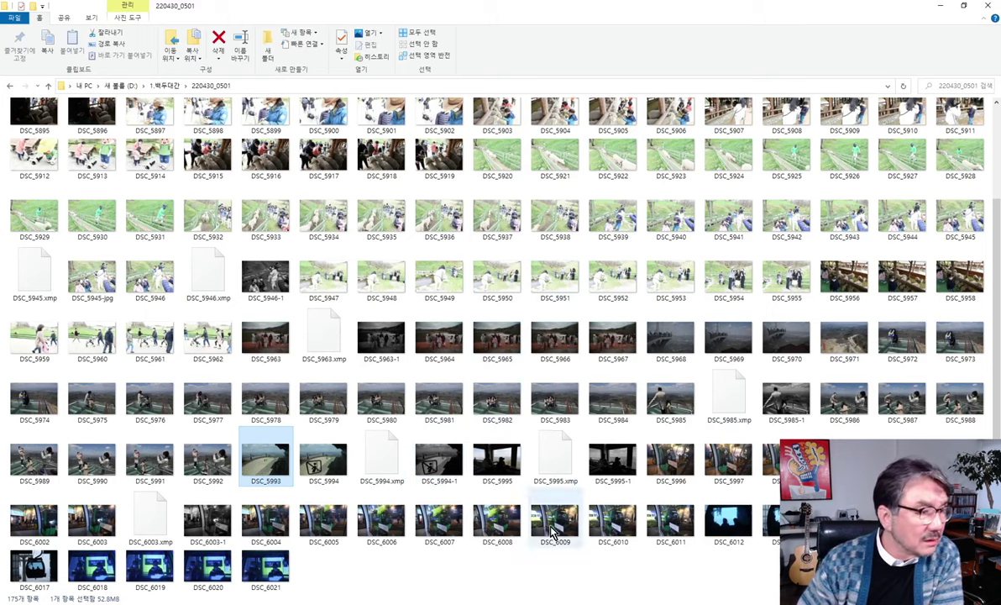
Compare DSC_5994-1 with colour DSC_5994, then colour DSC_5995 against DSC_5995-1
double_click(446, 477)
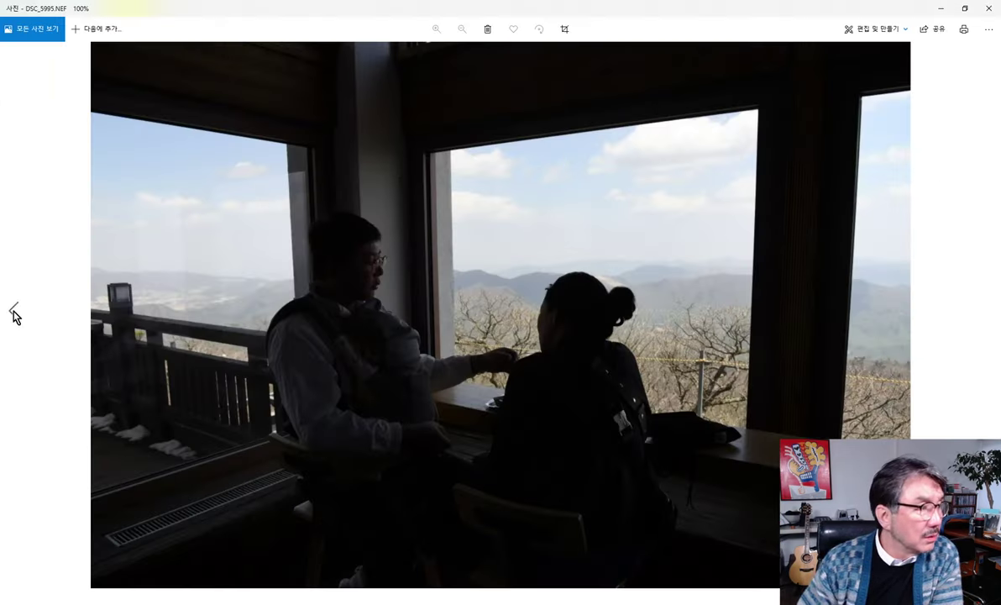
left_click(14, 311)
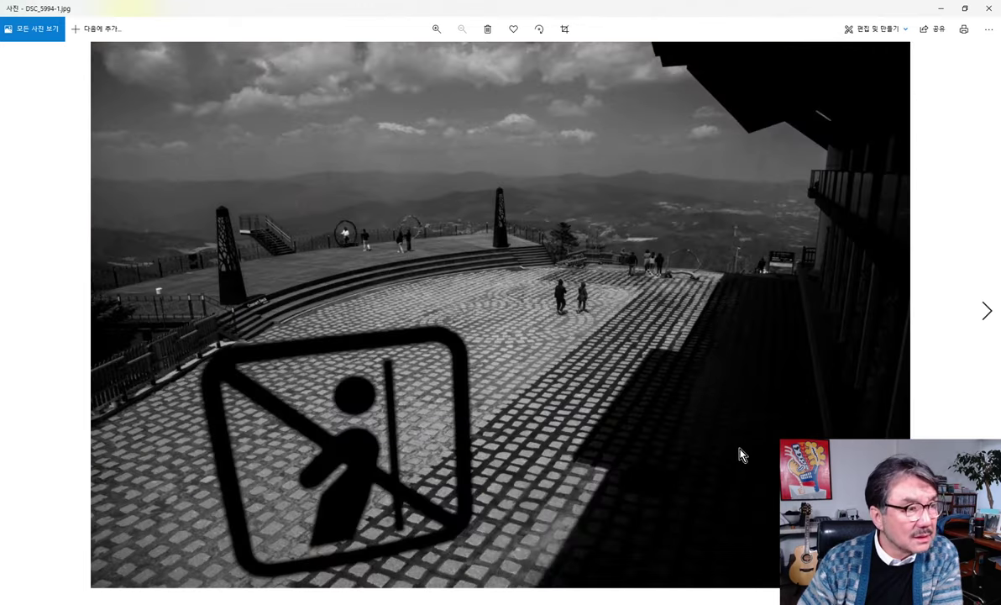
left_click(15, 311)
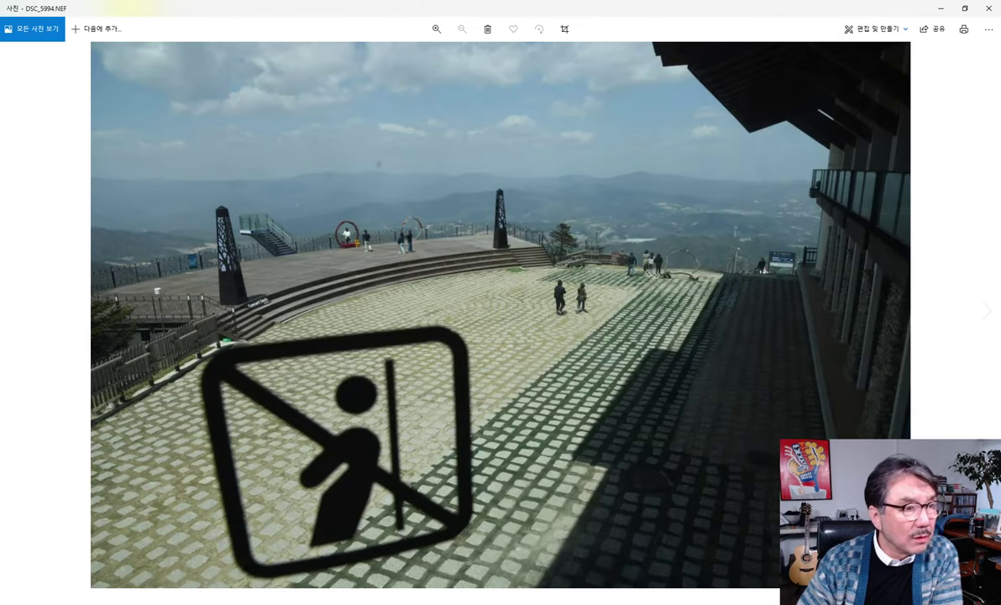
left_click(981, 314)
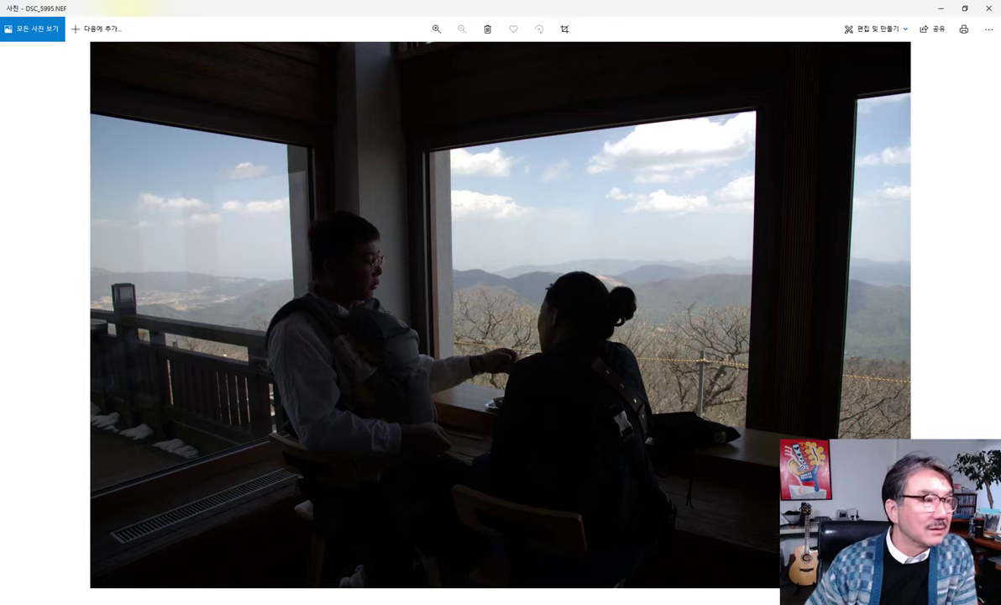
left_click(985, 313)
left_click(985, 313)
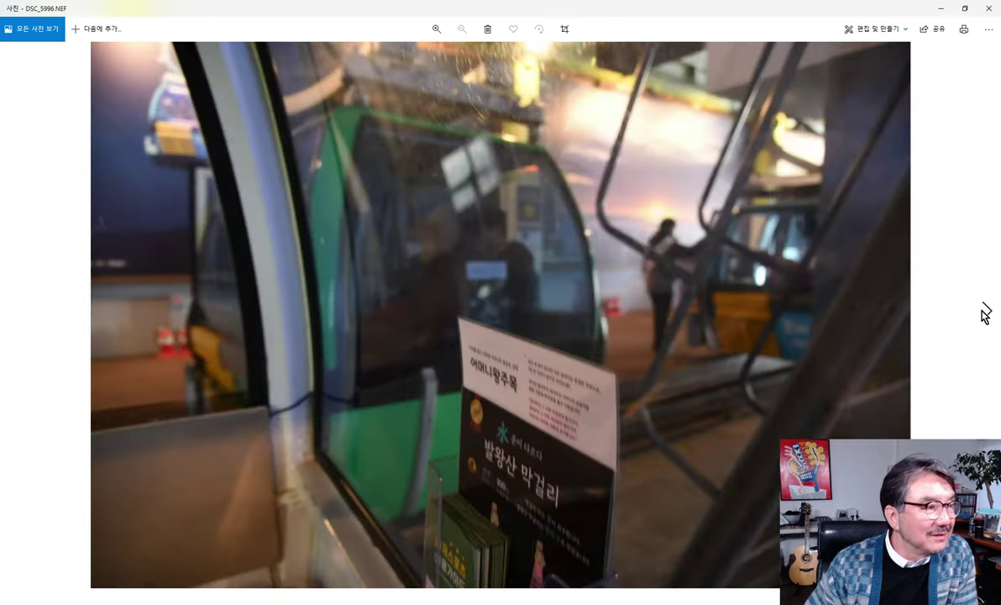
left_click(25, 311)
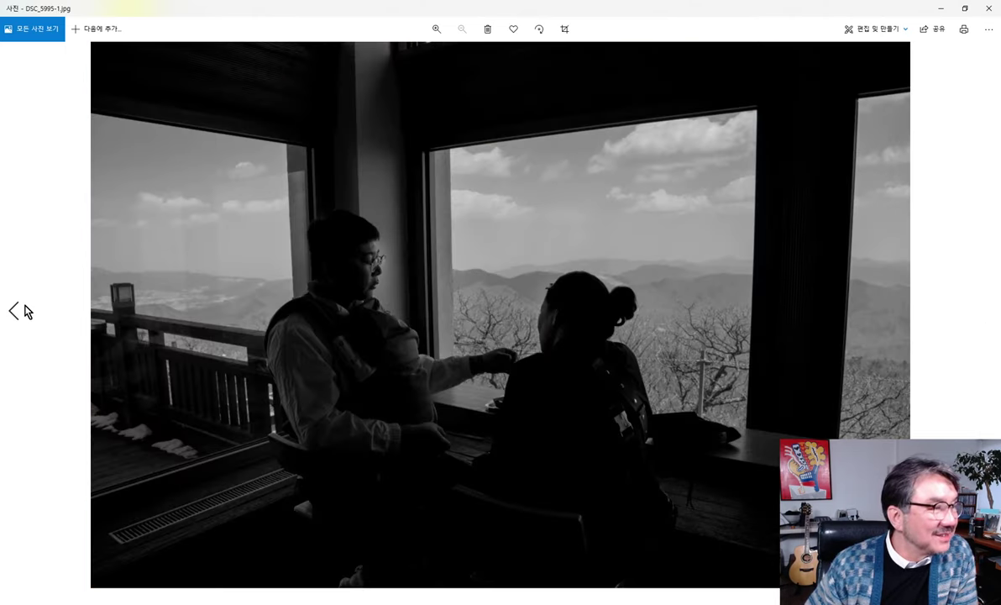
left_click(986, 314)
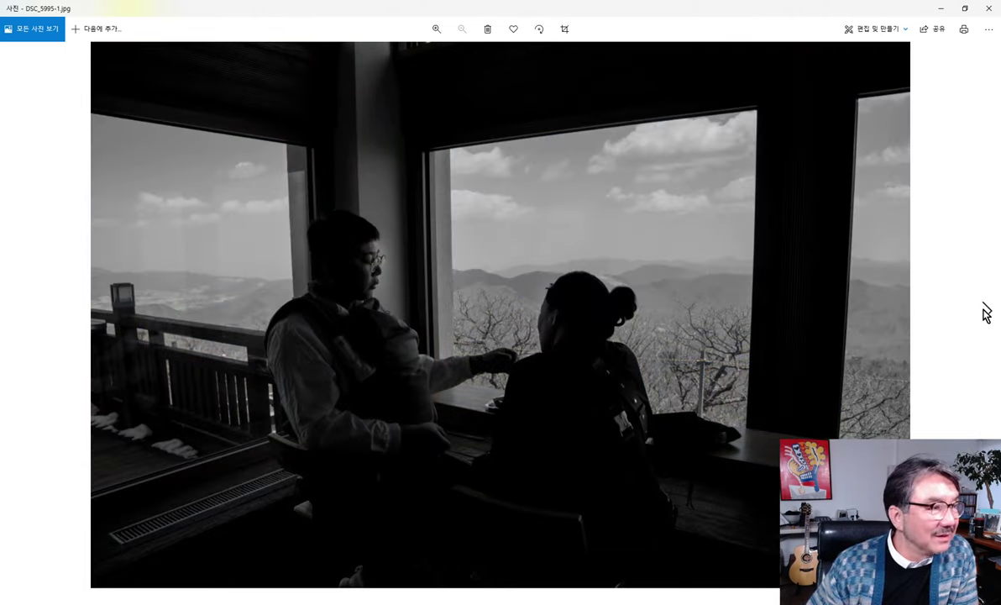
left_click(11, 314)
left_click(941, 8)
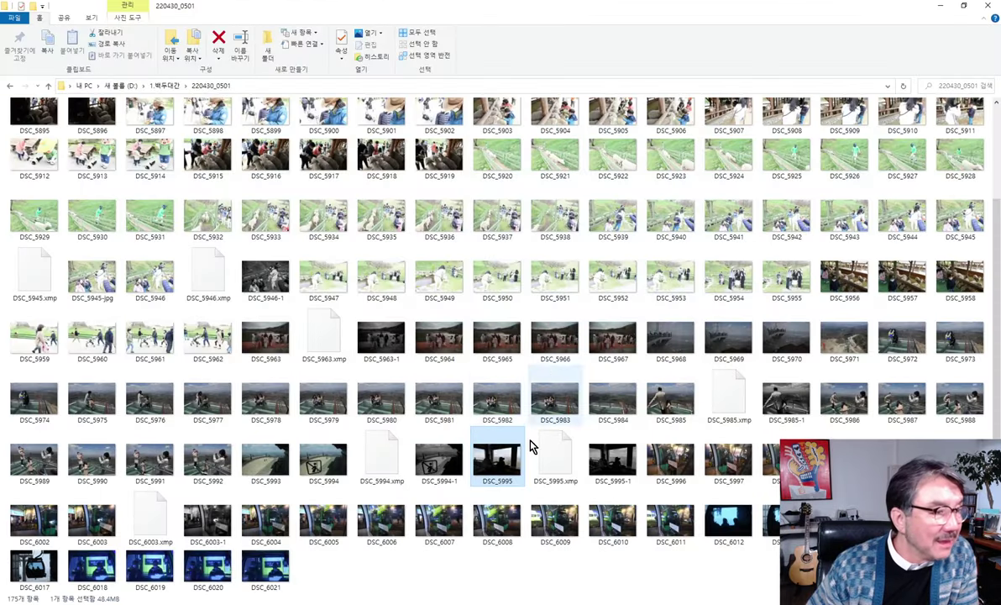
Reopen DSC_5994-1, compare with colour DSC_5994, step past DSC_5995, then close
double_click(445, 459)
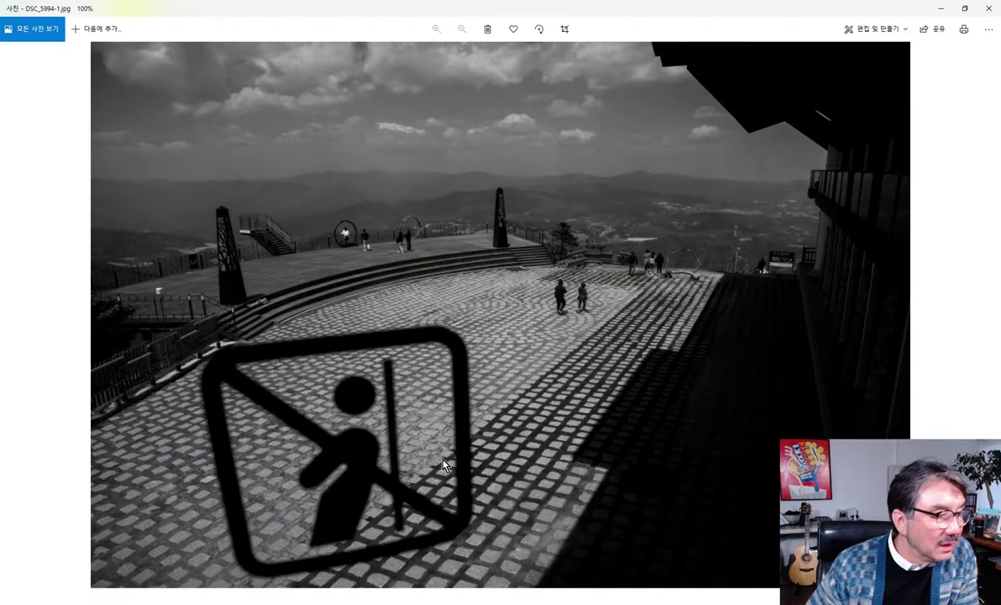
left_click(22, 317)
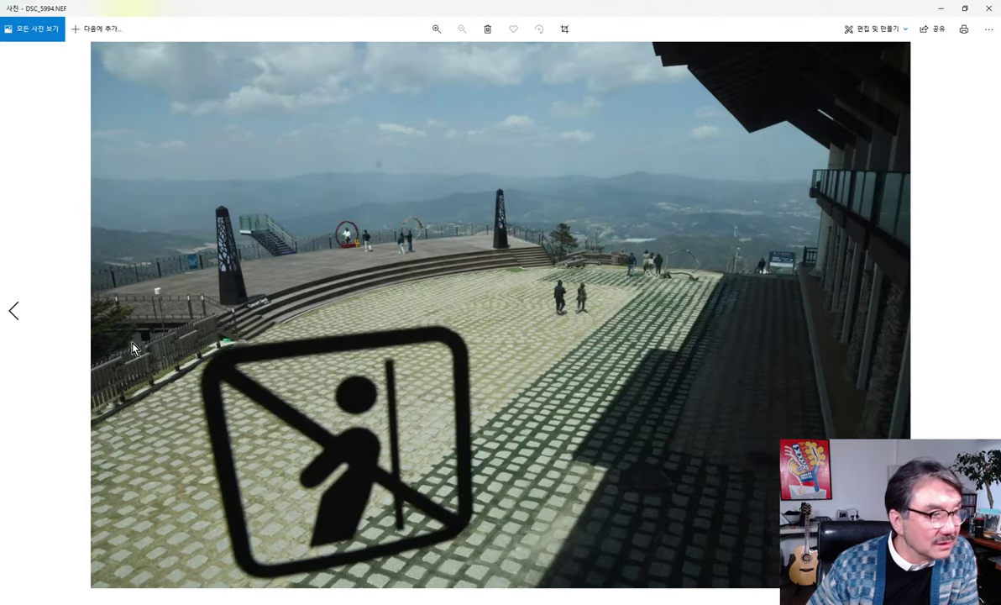
left_click(987, 311)
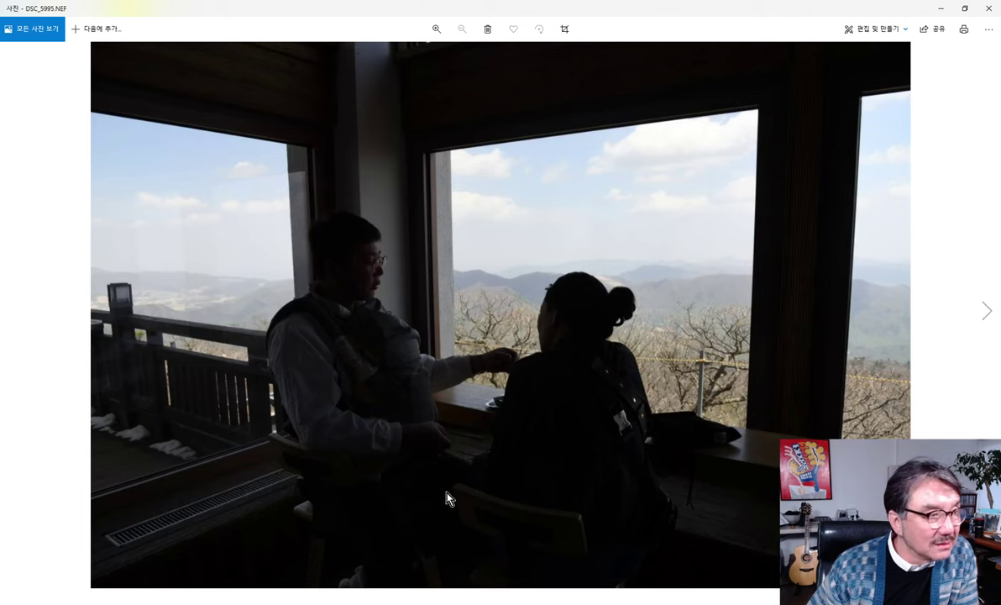
left_click(985, 309)
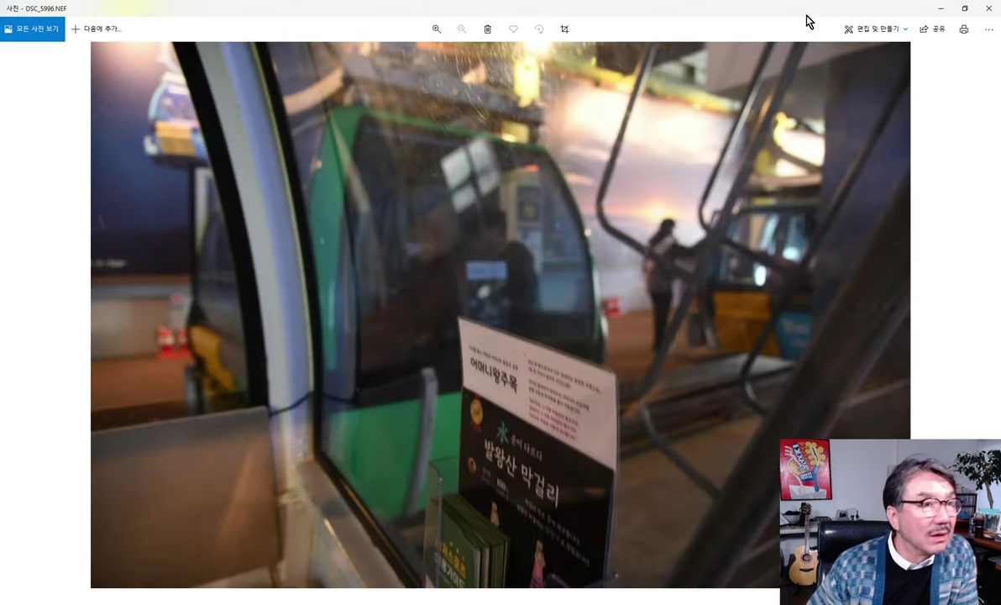
left_click(988, 9)
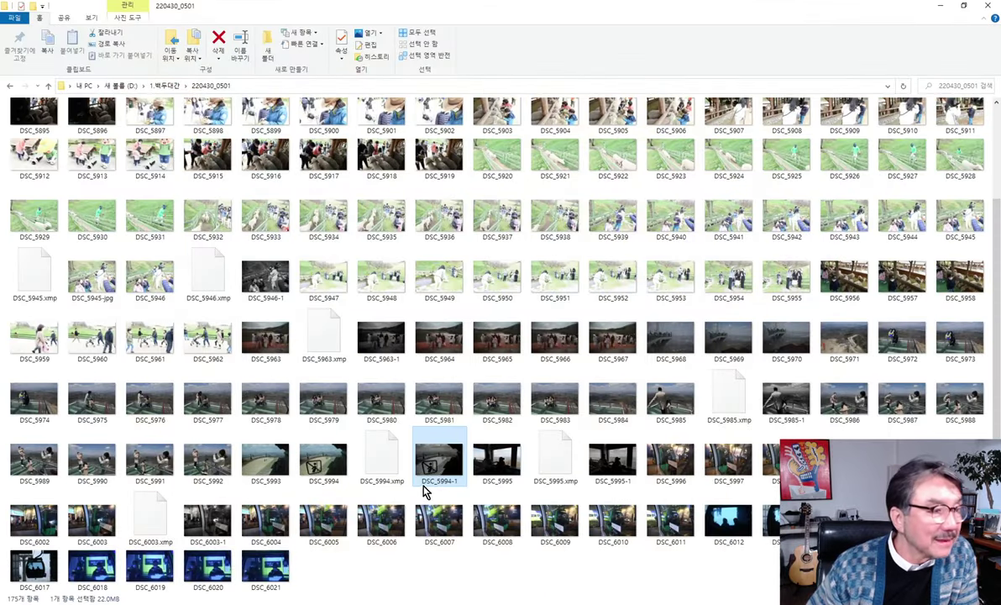
Open DSC_5995.NEF, toggle it against DSC_5995-1.jpg, then close the viewer
left_click(502, 467)
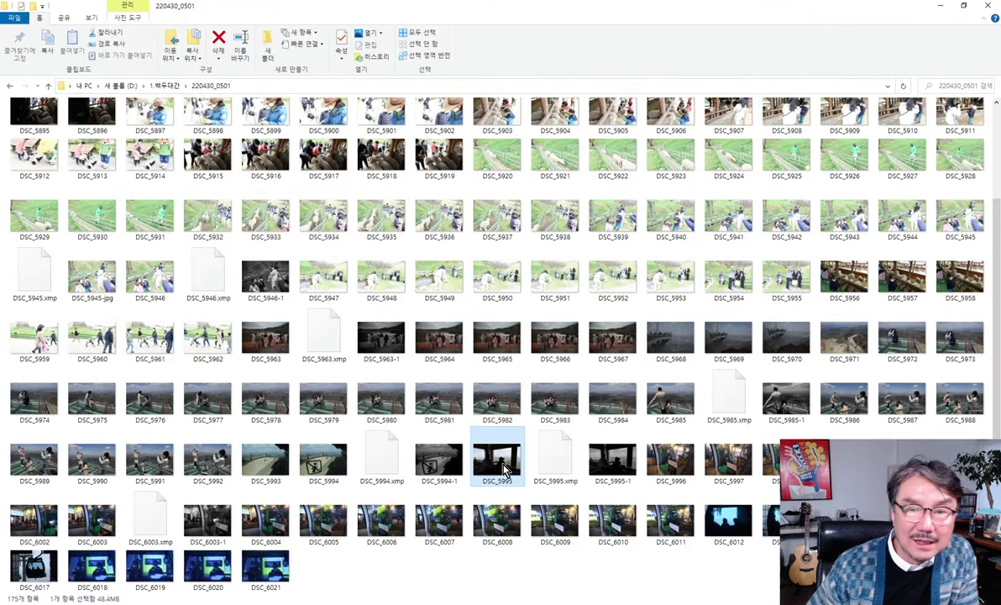
double_click(504, 472)
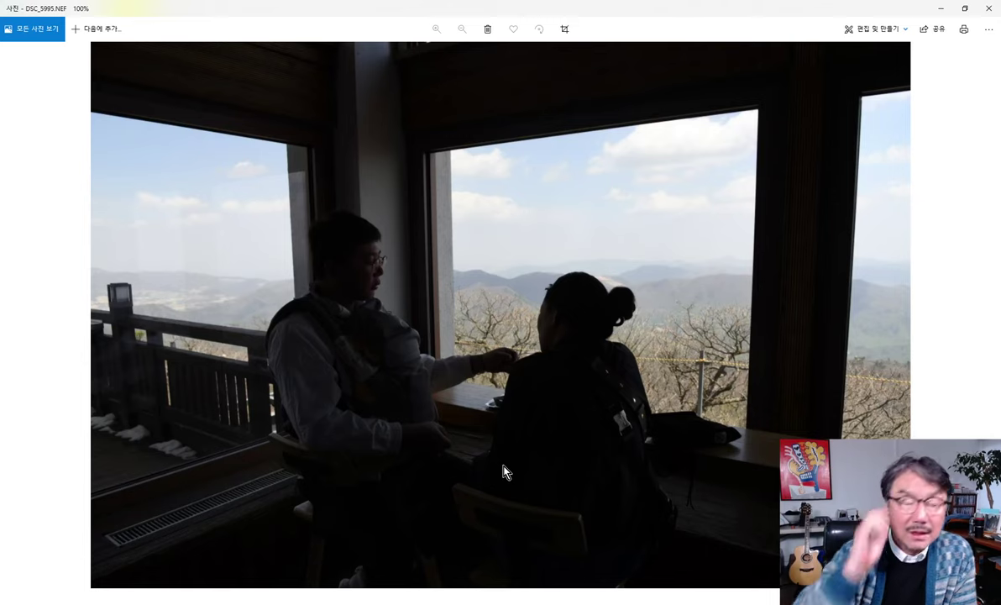
left_click(982, 315)
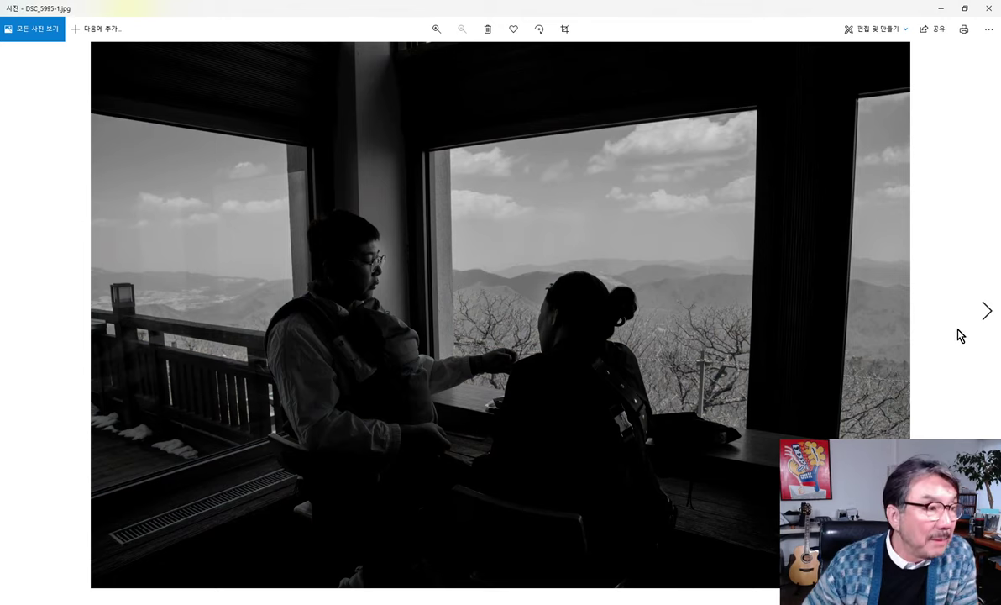
left_click(19, 310)
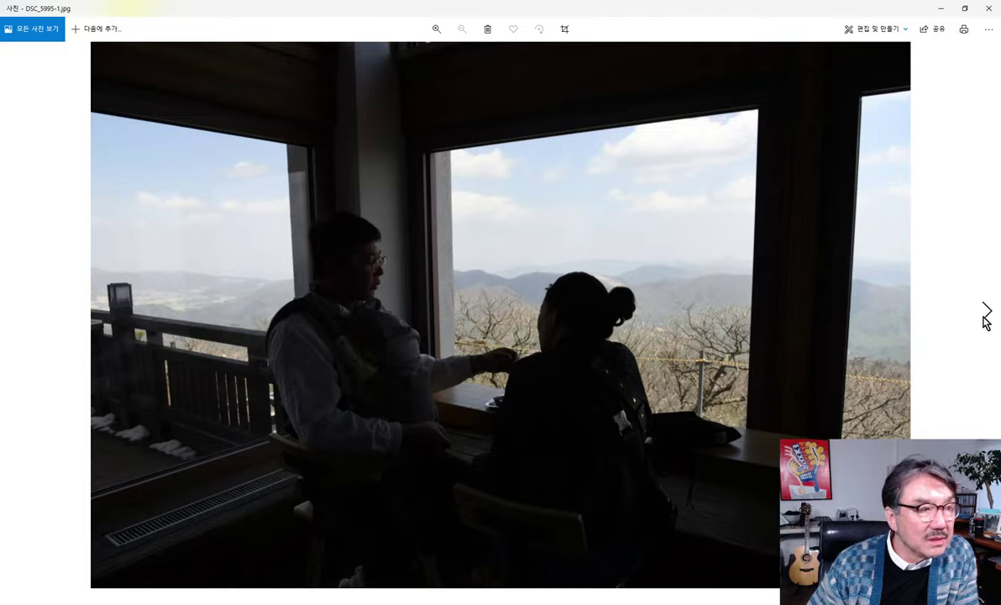
left_click(984, 313)
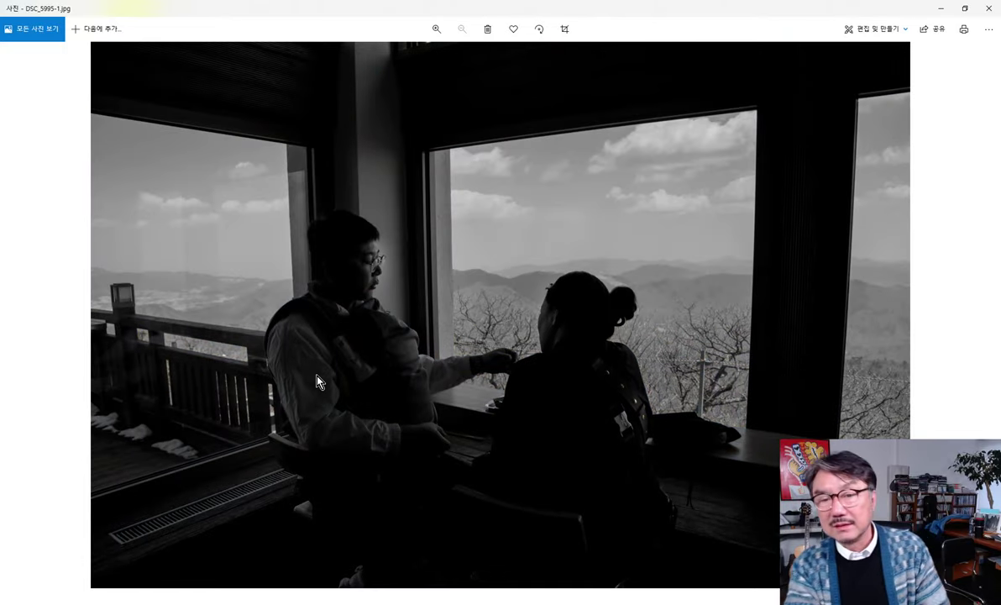
left_click(989, 9)
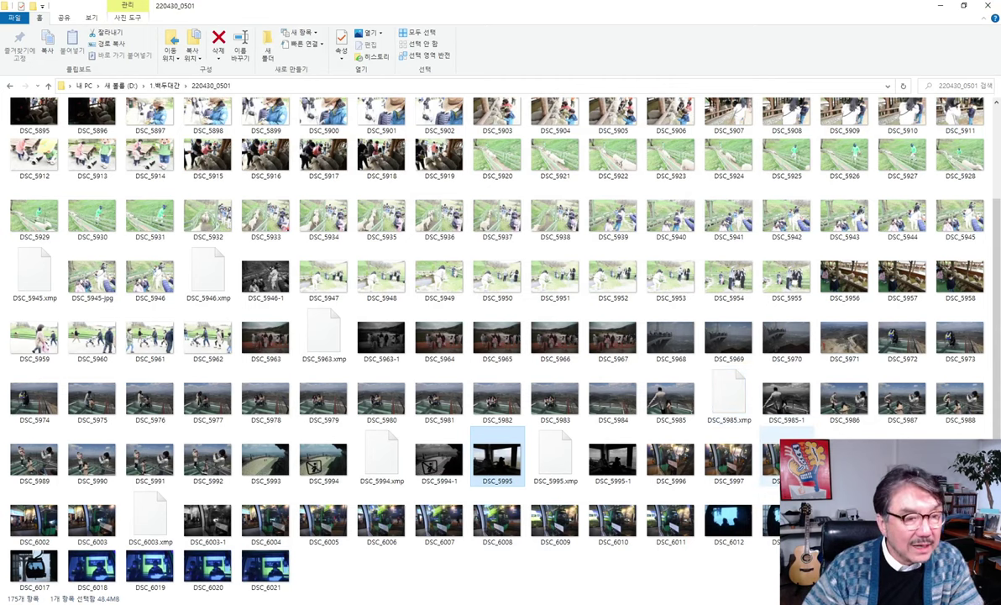
double_click(675, 471)
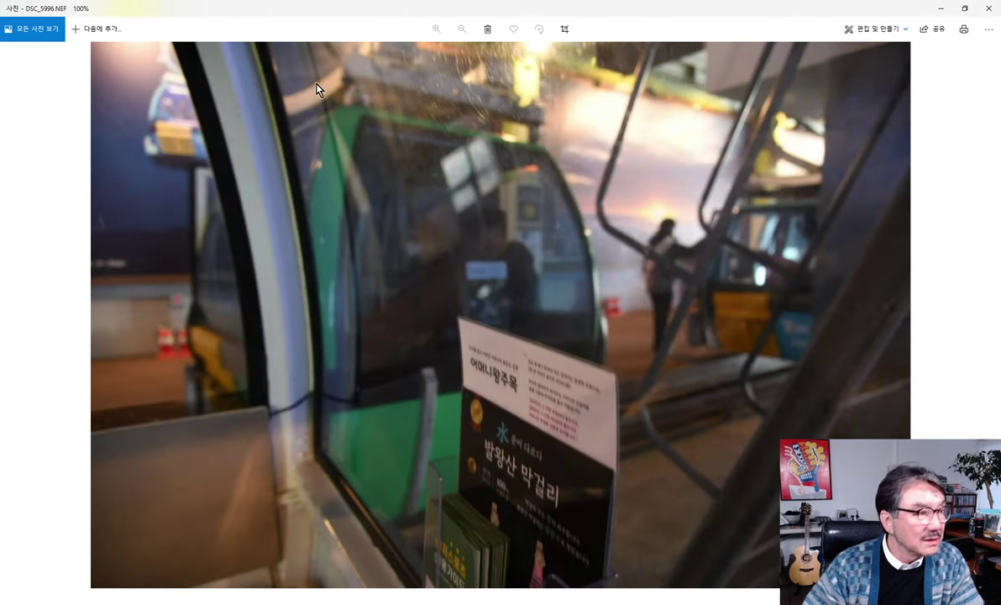
left_click(984, 312)
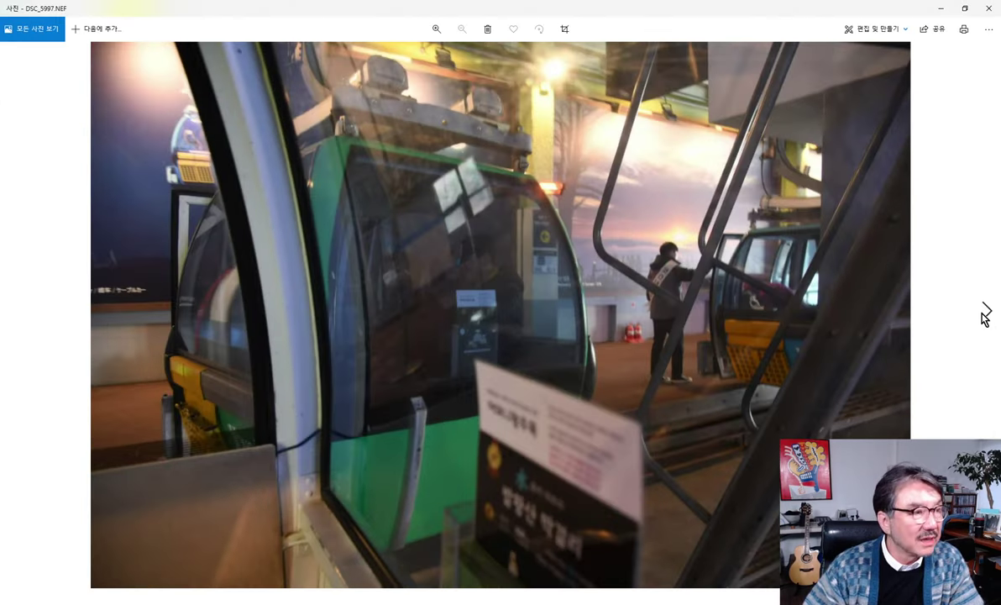
left_click(985, 312)
left_click(984, 313)
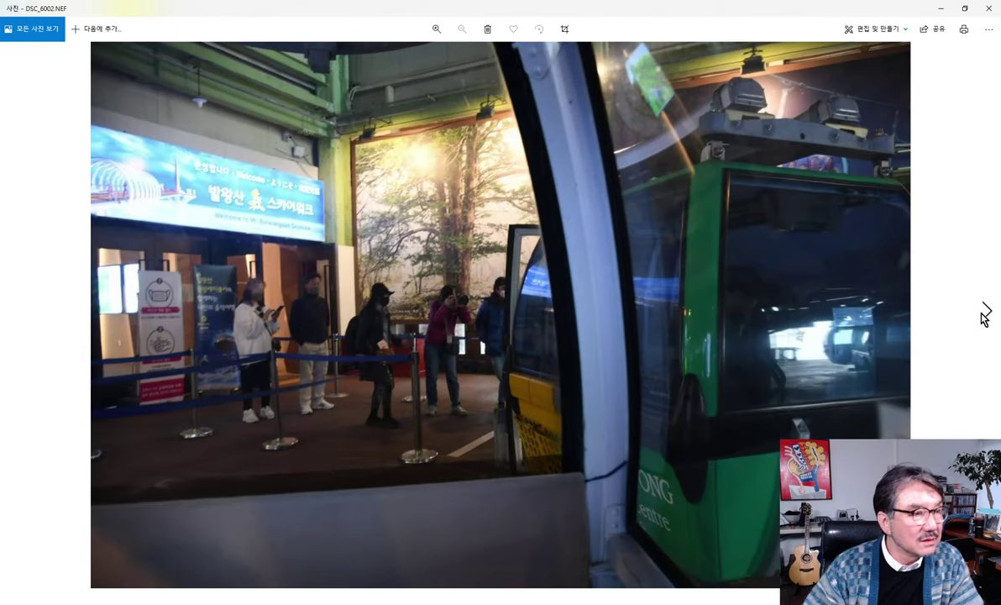
left_click(984, 313)
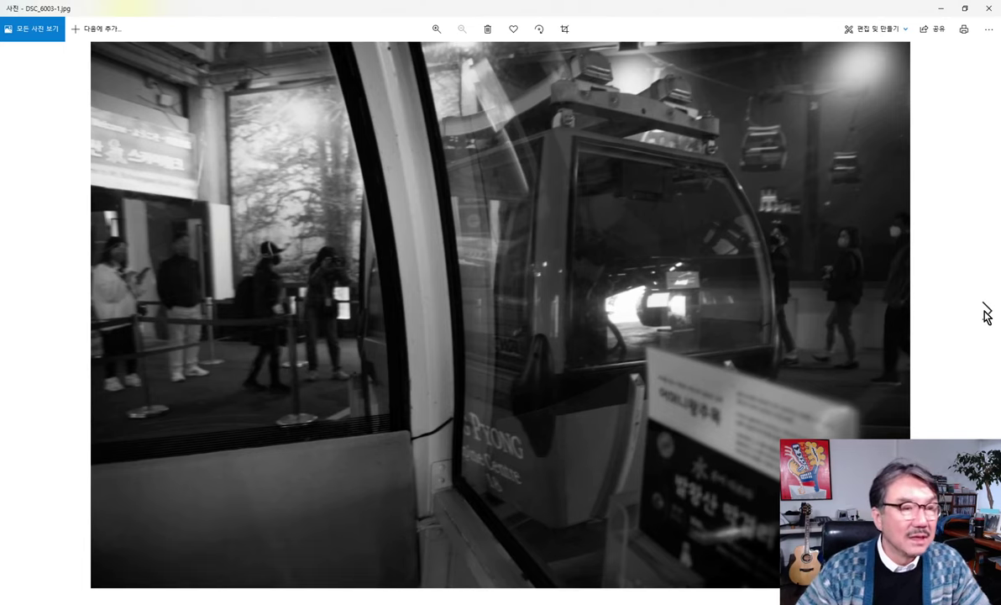
left_click(986, 314)
left_click(986, 314)
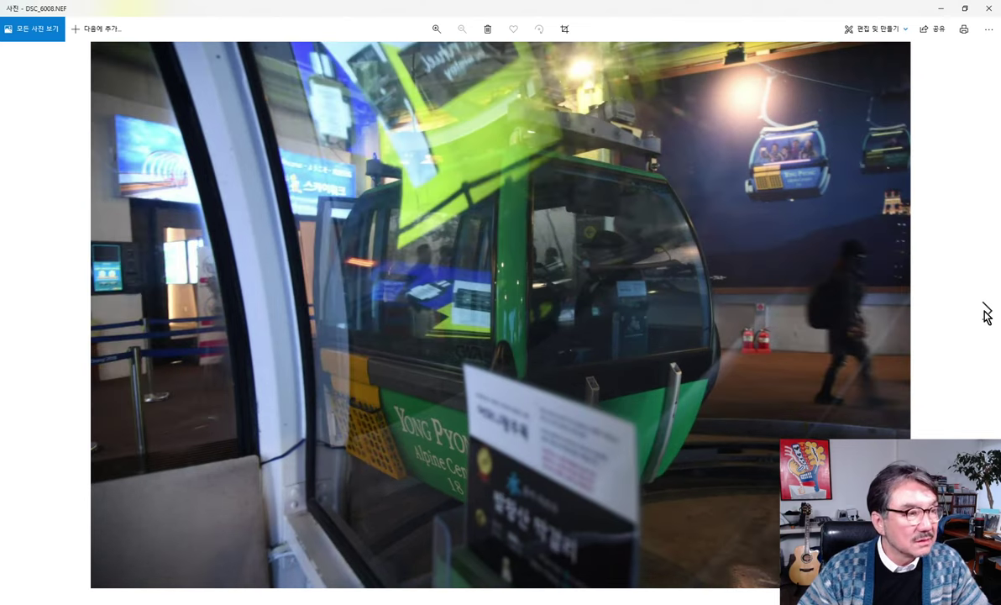
left_click(986, 314)
left_click(986, 313)
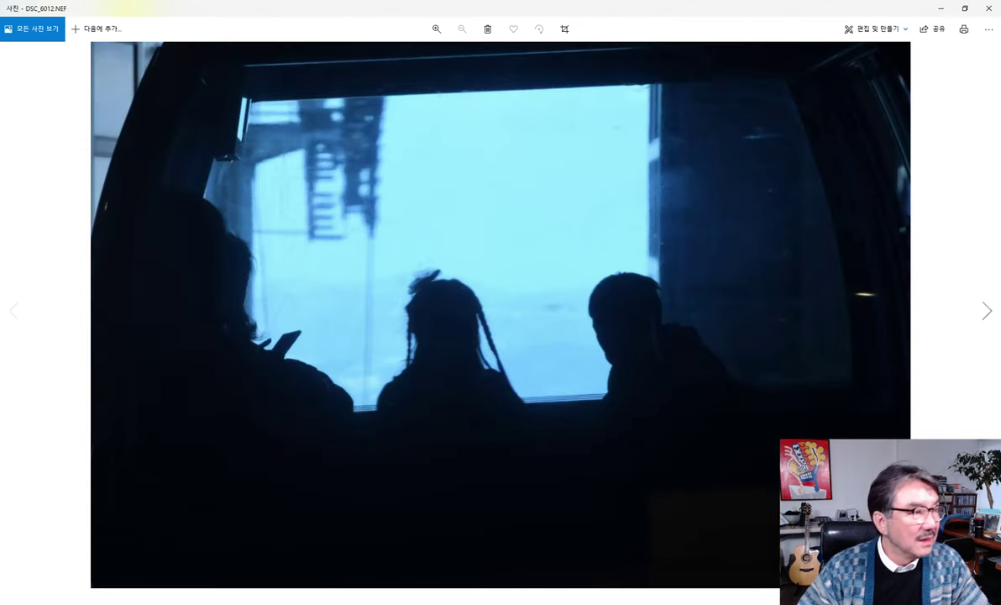
left_click(17, 310)
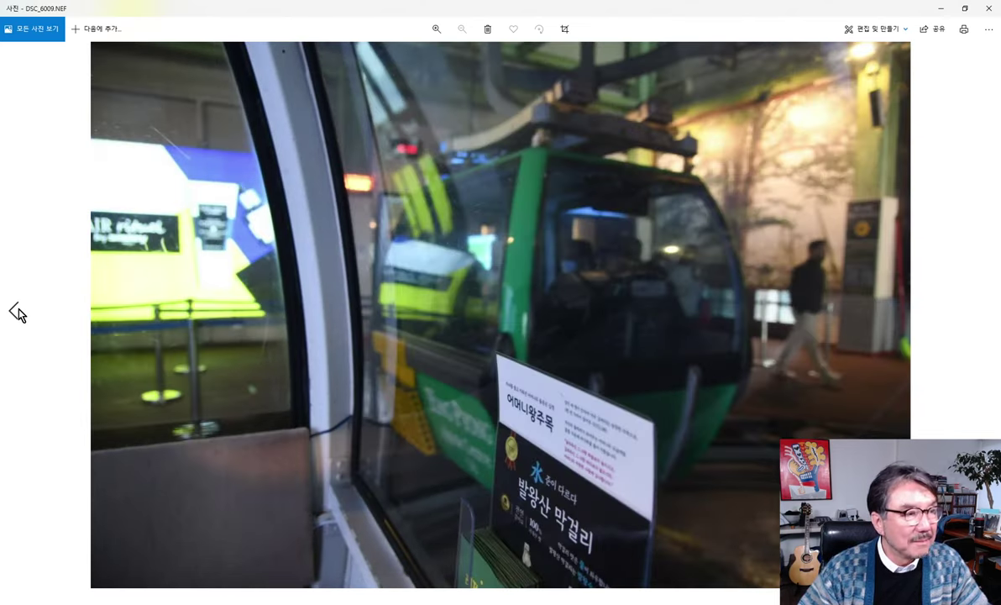
left_click(17, 310)
left_click(17, 313)
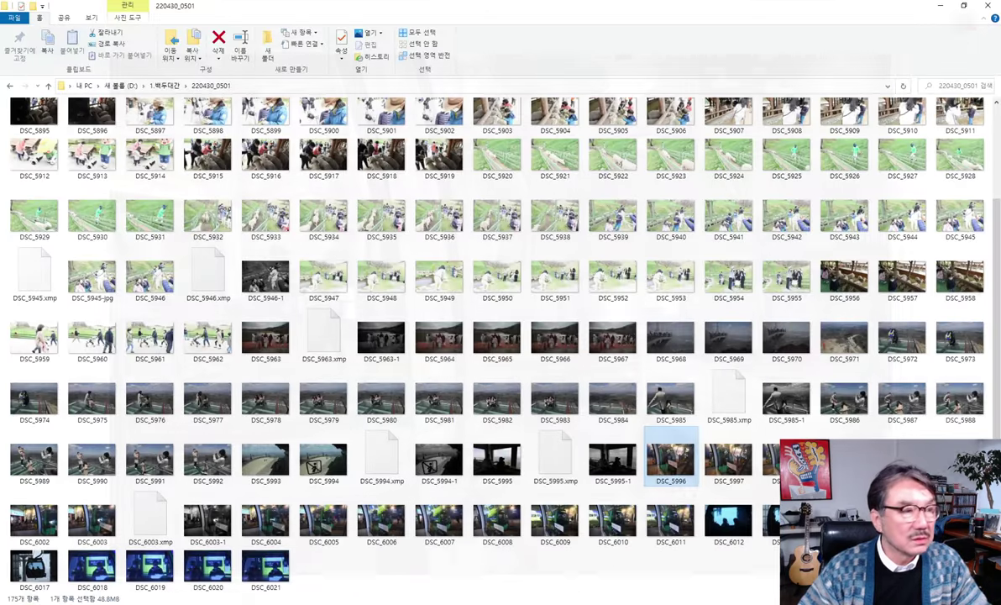
left_click(988, 9)
double_click(727, 522)
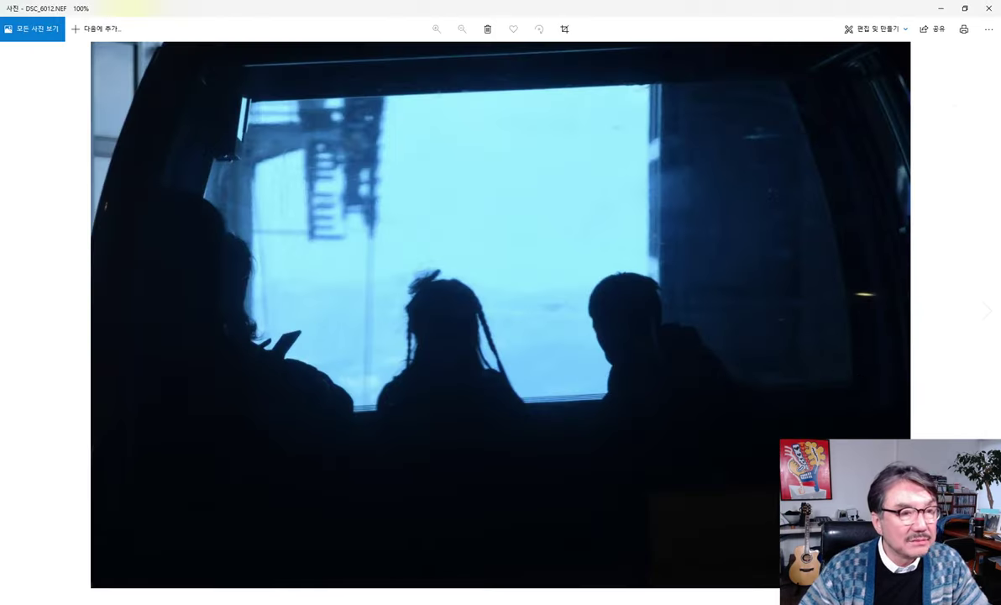
left_click(982, 315)
left_click(983, 315)
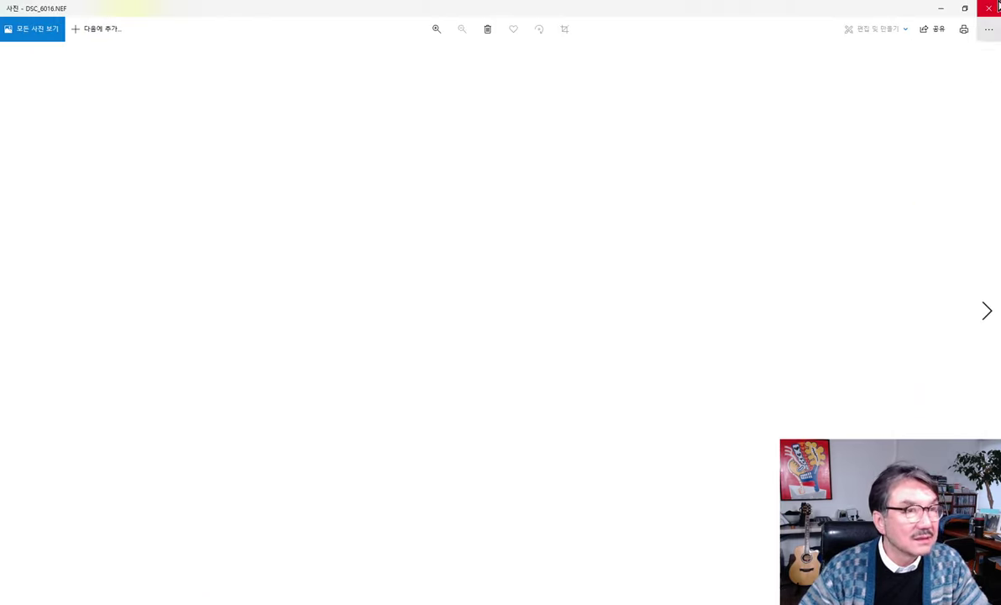
left_click(988, 7)
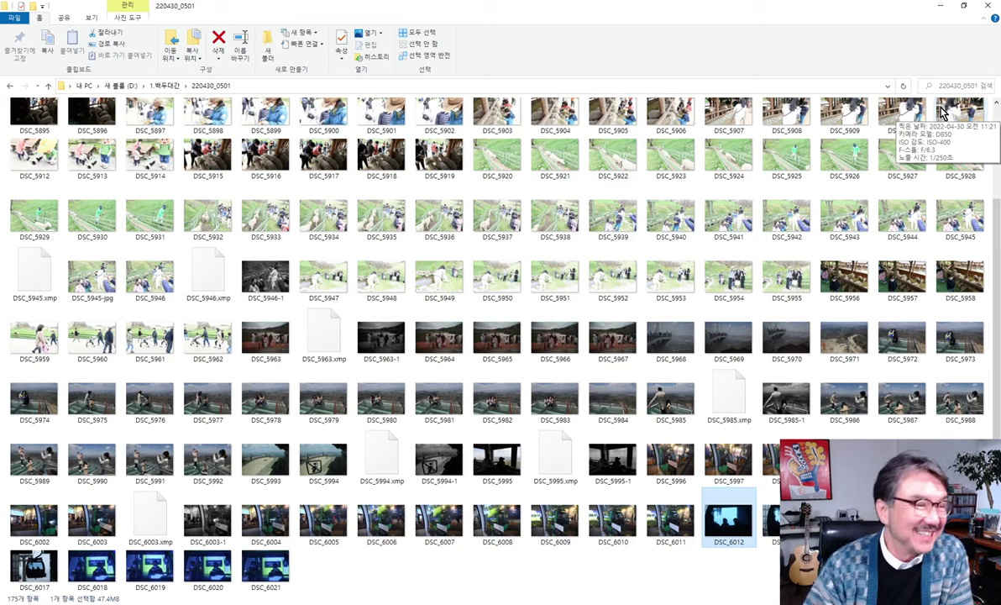
left_click(223, 532)
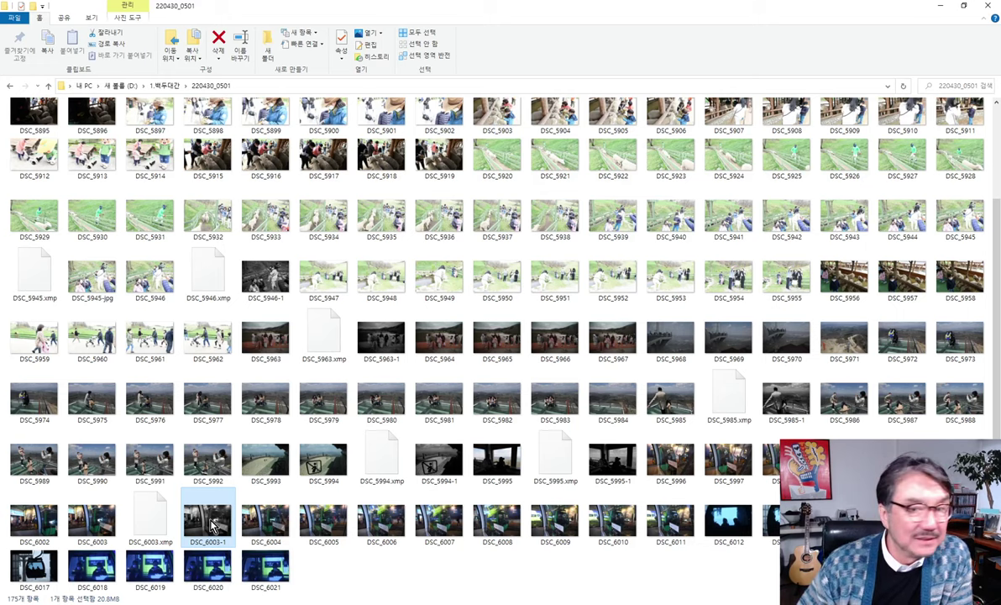
double_click(213, 525)
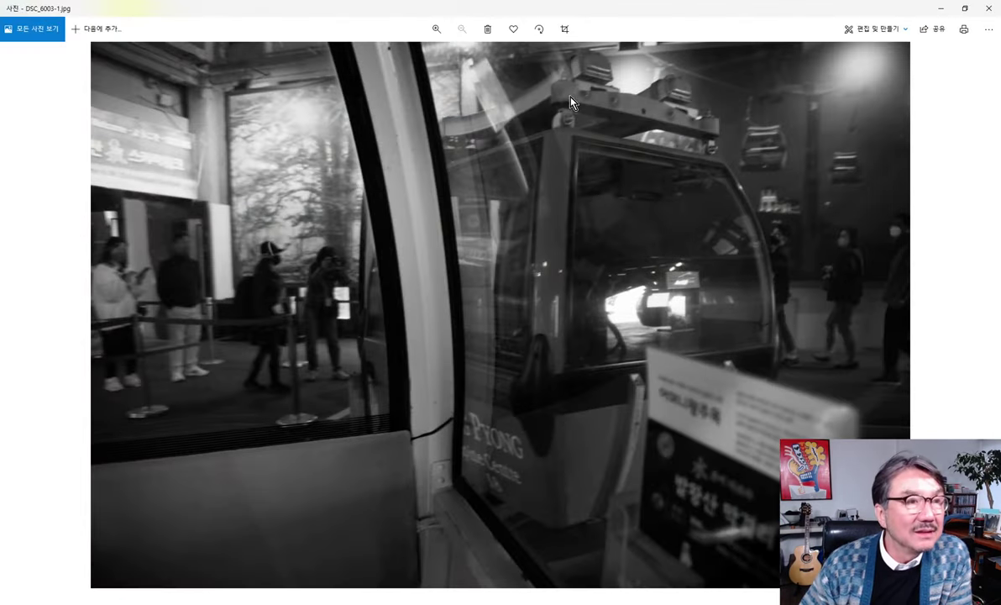
left_click(988, 8)
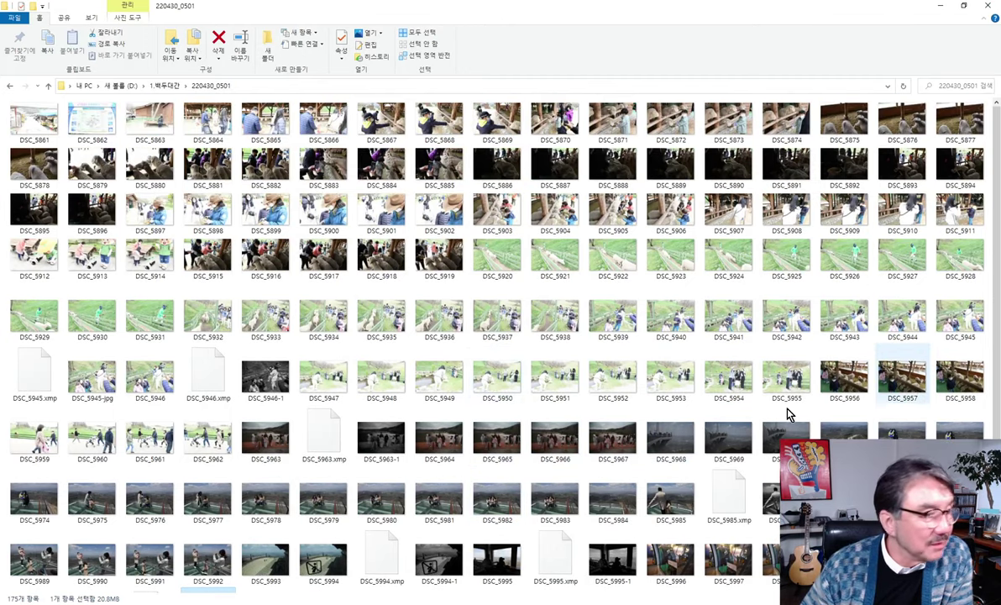
left_click(267, 382)
double_click(268, 385)
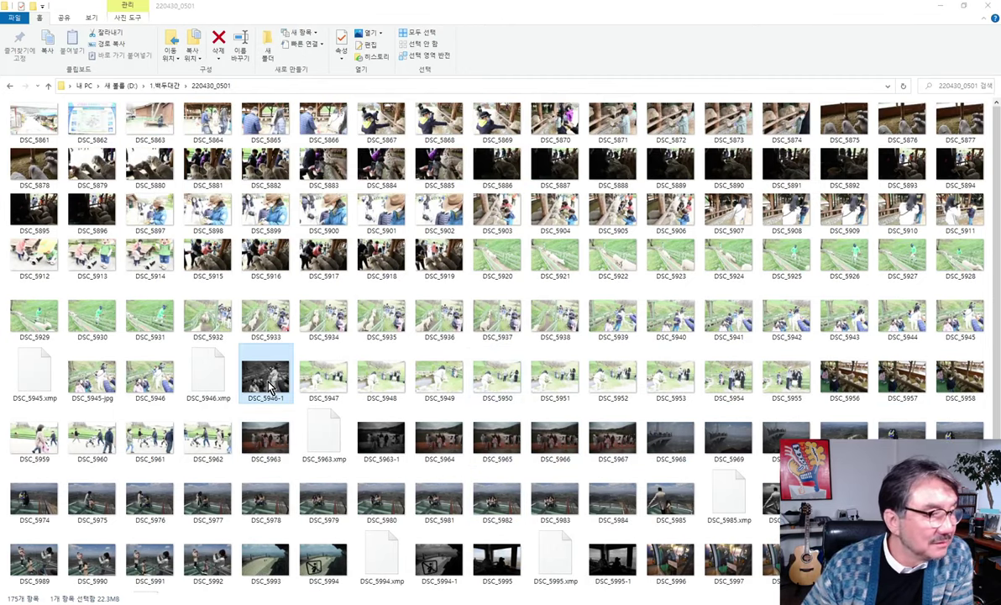
left_click(998, 9)
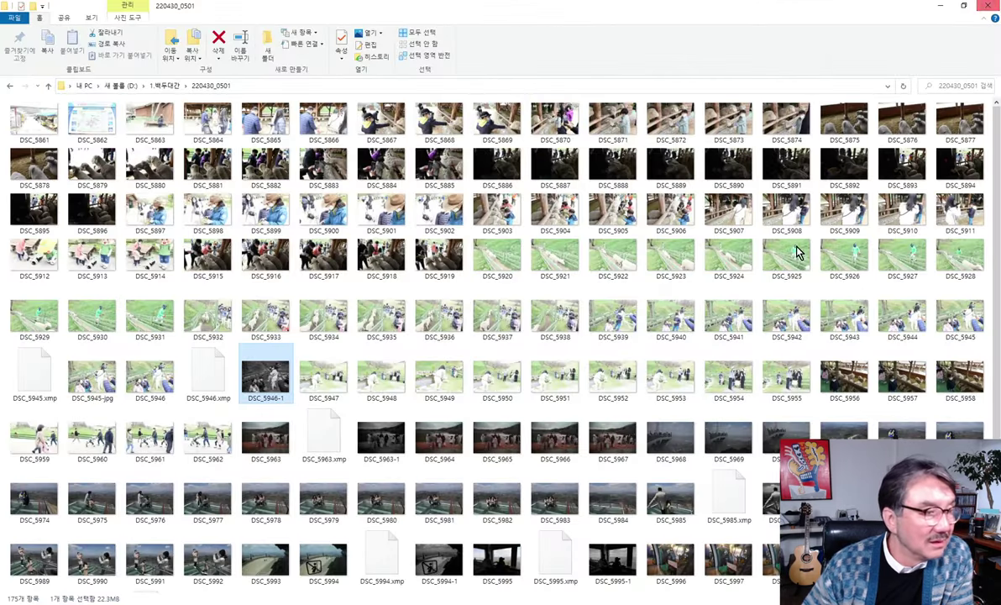
double_click(383, 442)
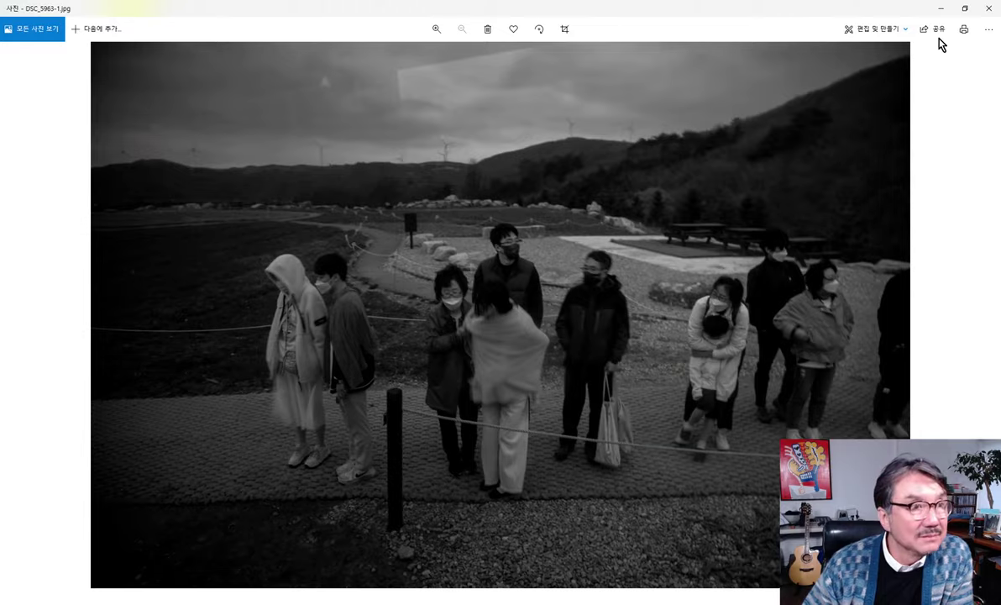
left_click(989, 8)
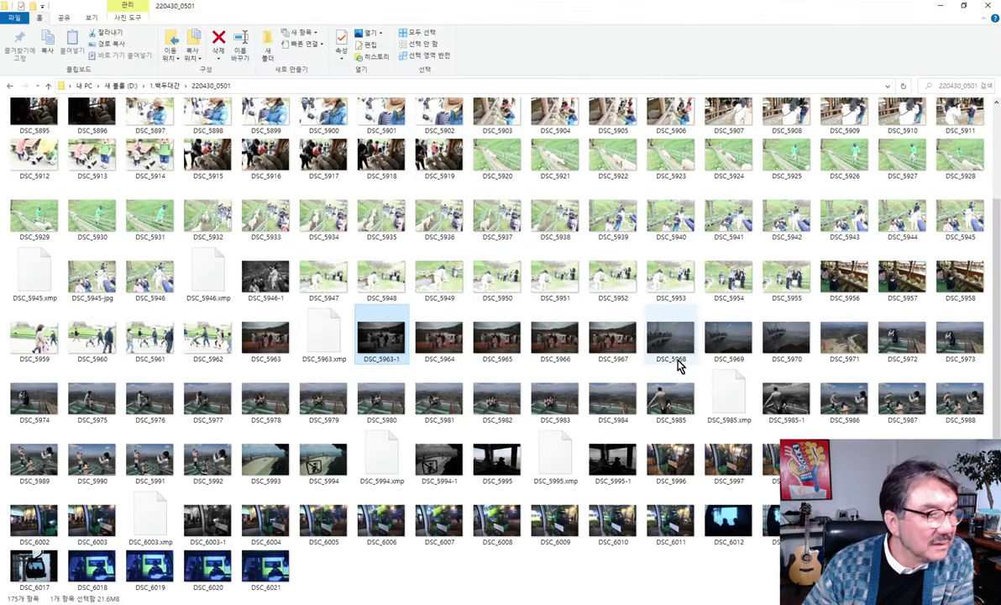
double_click(786, 406)
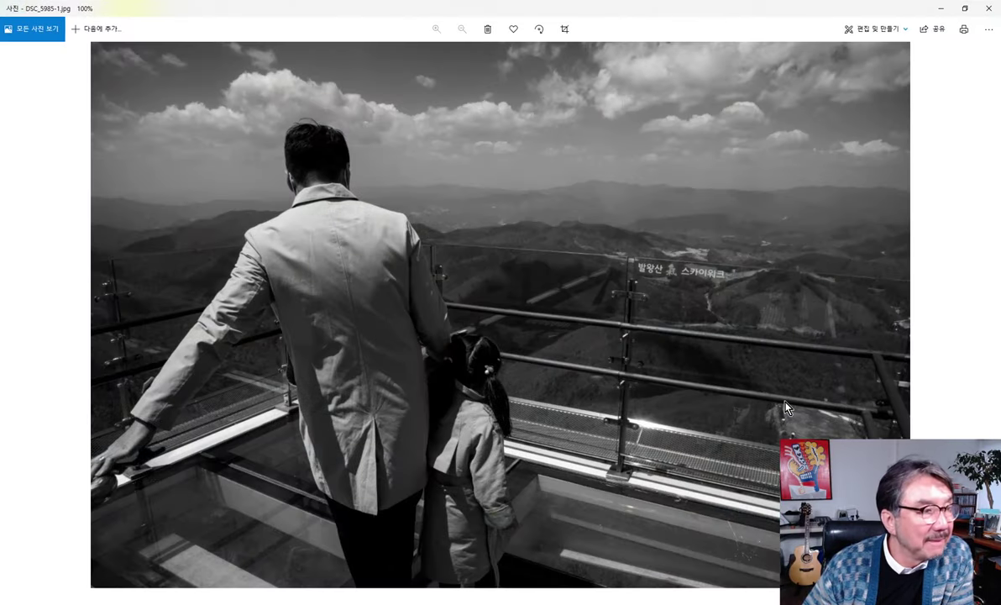
left_click(988, 10)
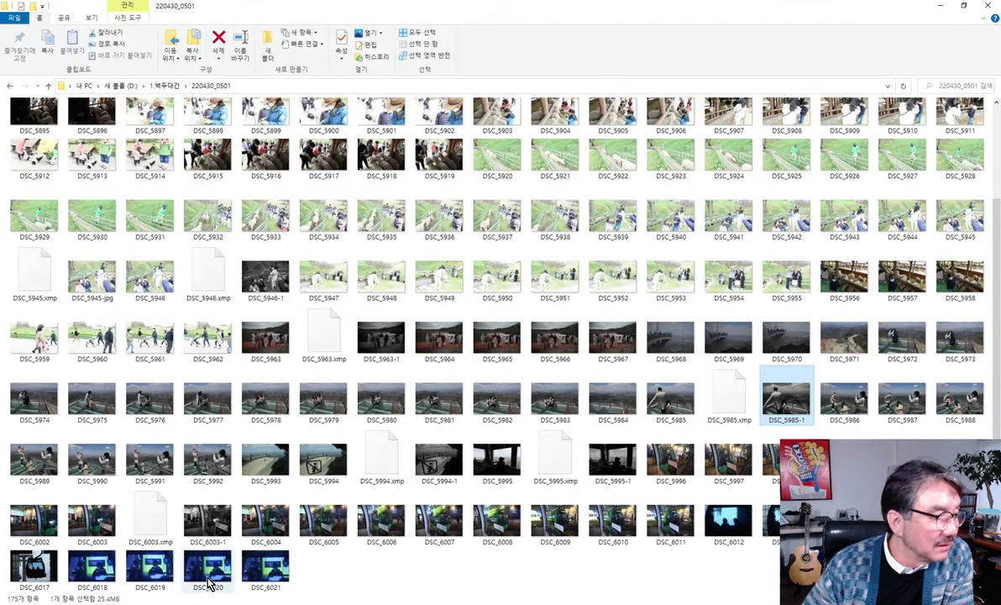
left_click(617, 475)
double_click(617, 474)
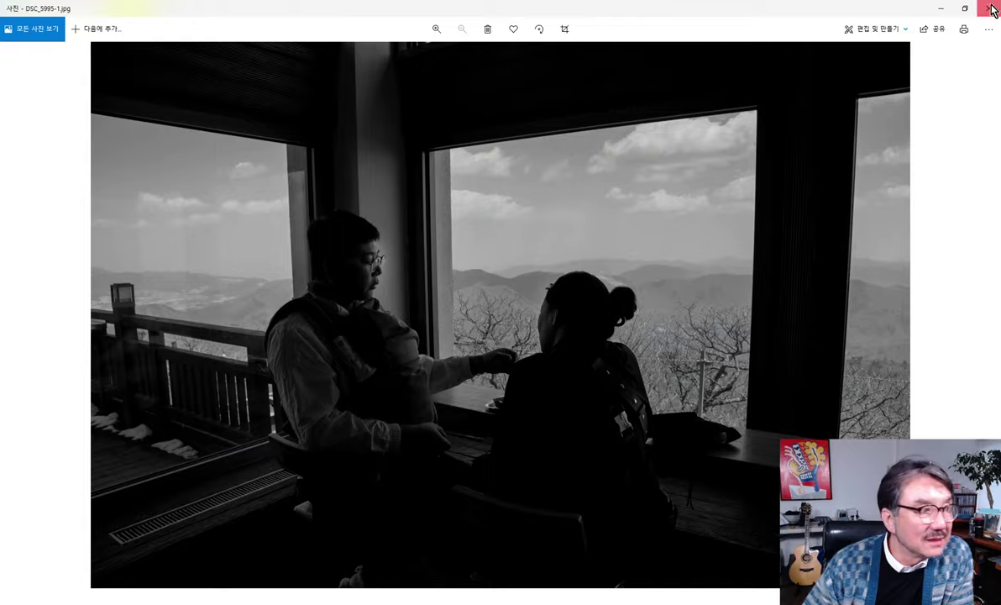
left_click(986, 9)
left_click(210, 538)
double_click(210, 538)
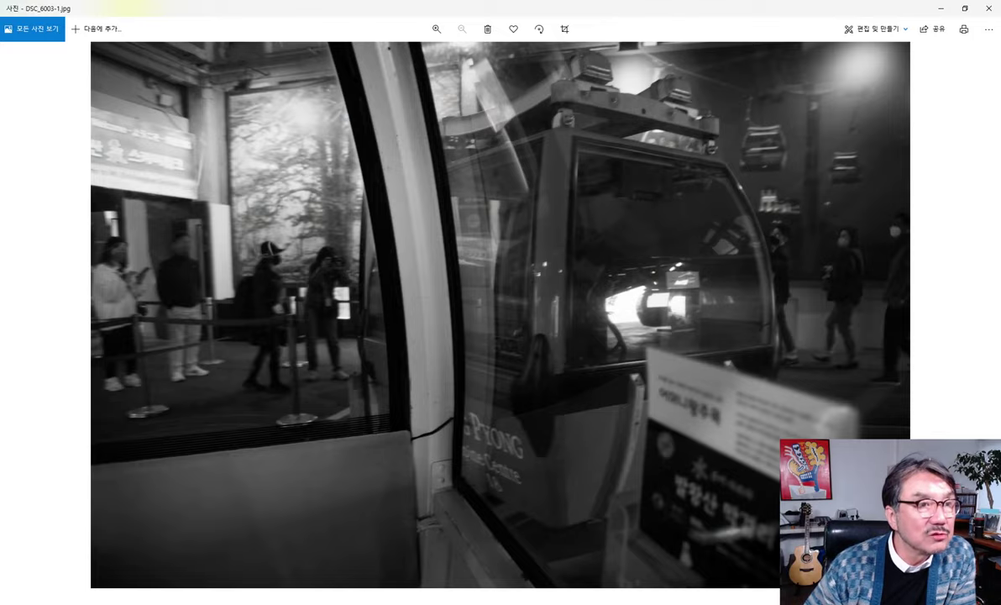
left_click(989, 9)
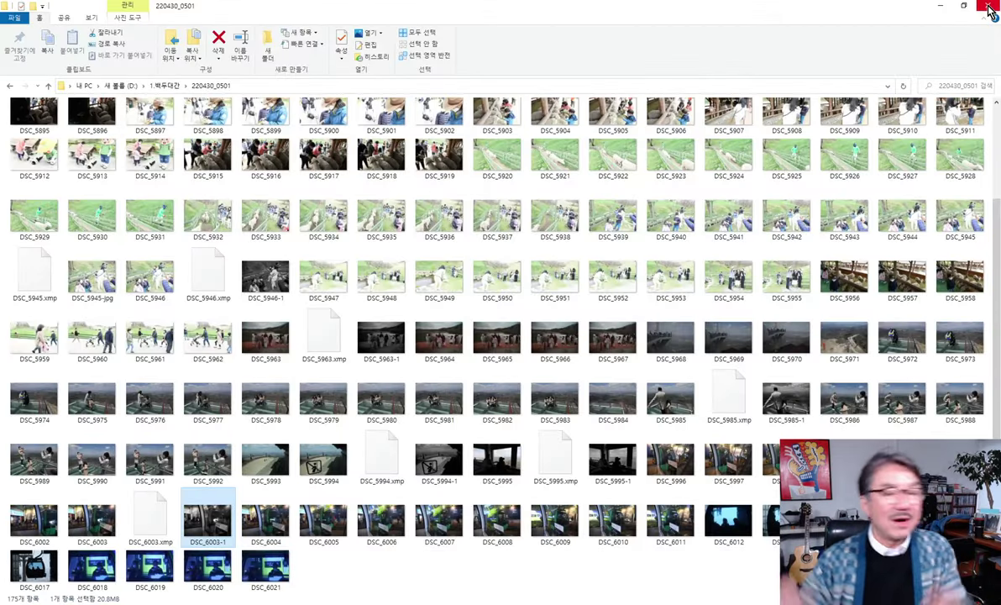